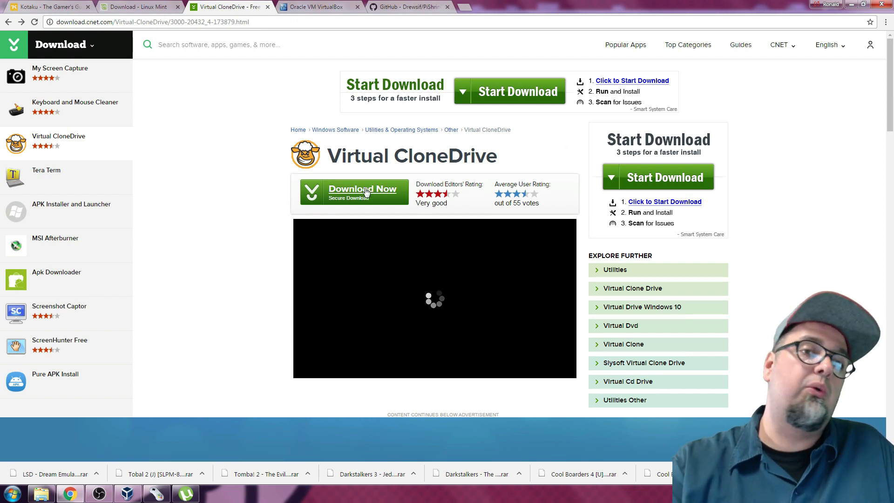
# Launch Virtual CloneDrive and accept its settings with the number of drives set to 1
pyautogui.click(13, 493)
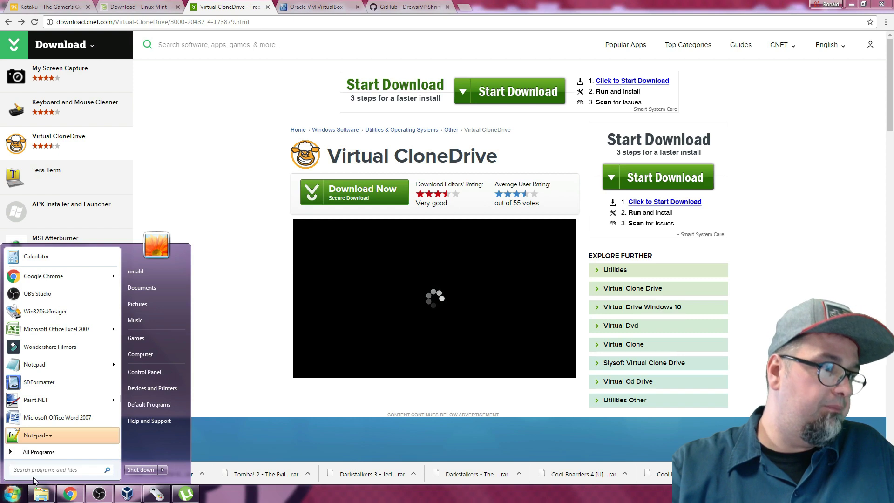
pyautogui.write('v')
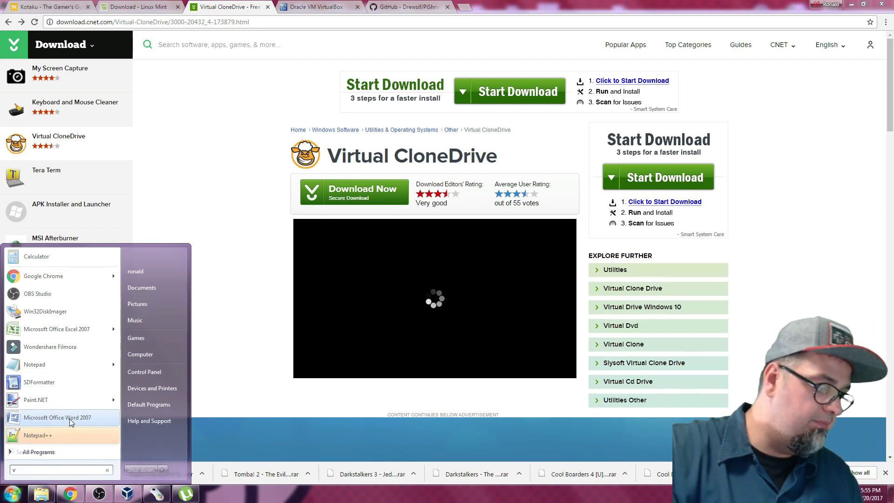
pyautogui.write('i')
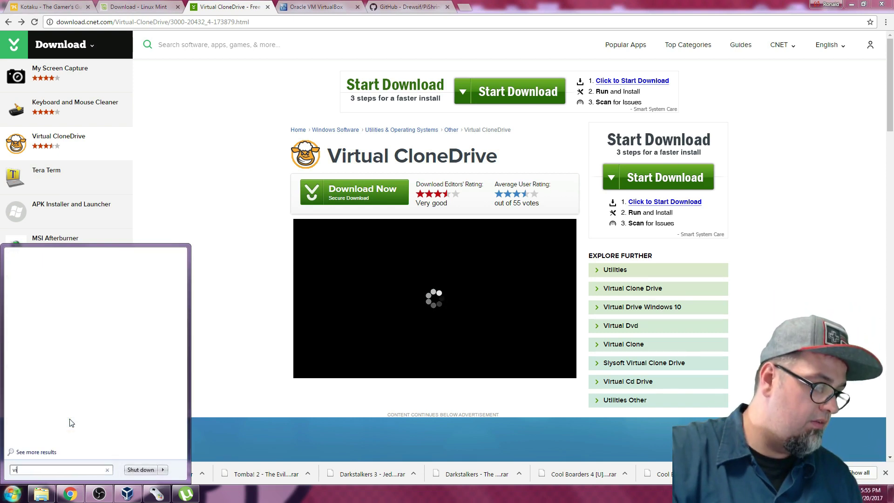
pyautogui.write('rtu')
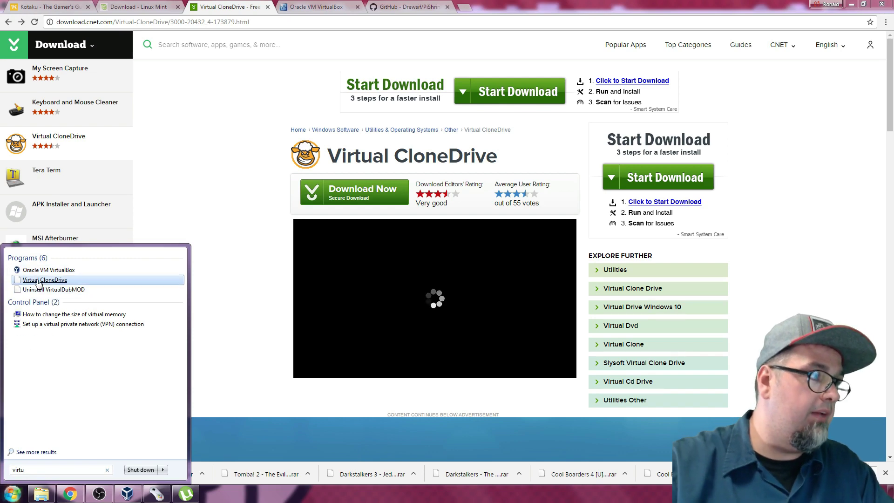
pyautogui.click(45, 280)
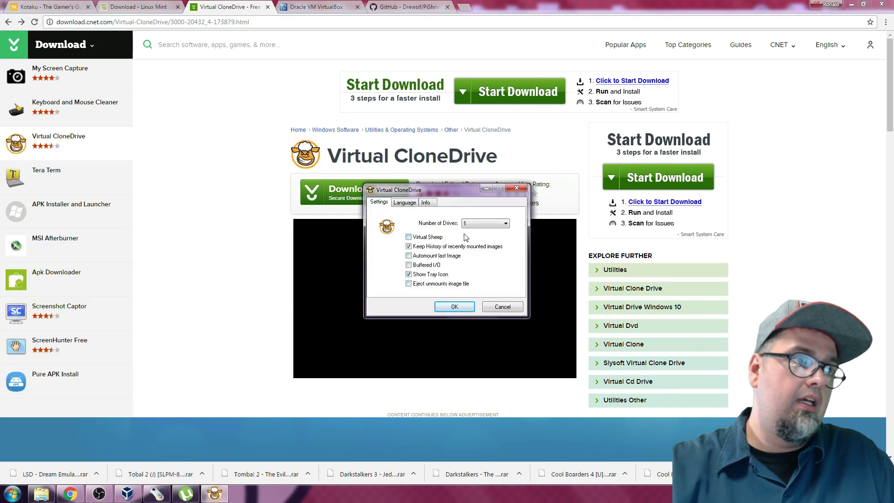
pyautogui.click(503, 226)
pyautogui.click(494, 227)
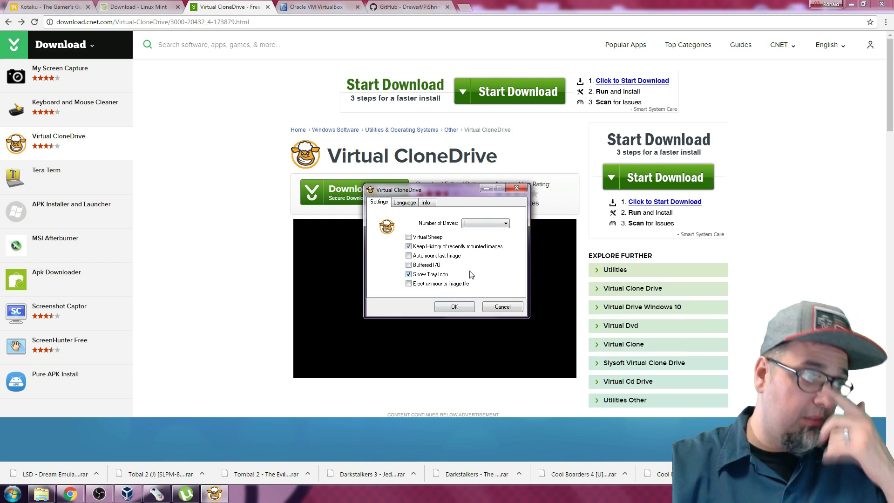
pyautogui.click(465, 306)
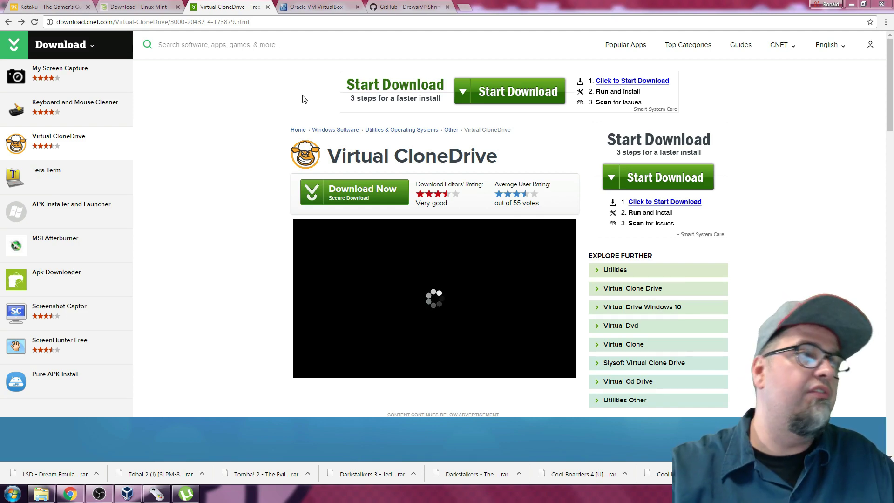
# Review the VirtualBox download page and the clone or download options of the PiShrink GitHub repository
pyautogui.click(315, 7)
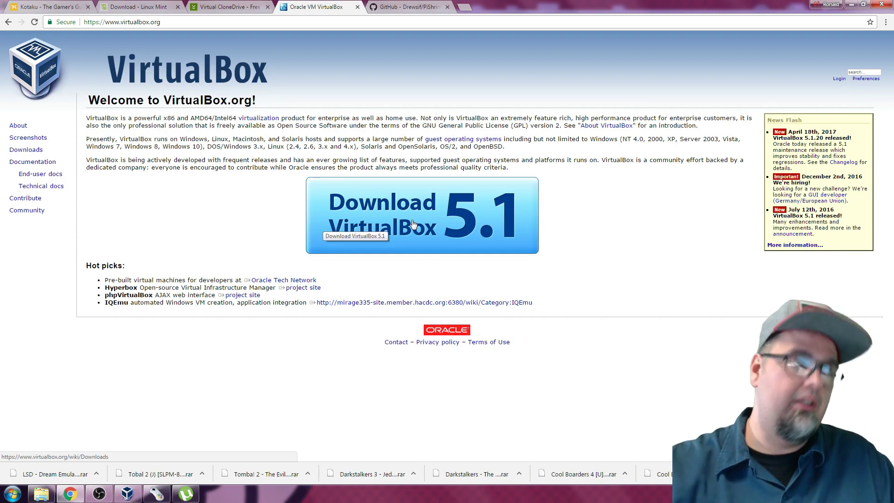
pyautogui.click(420, 6)
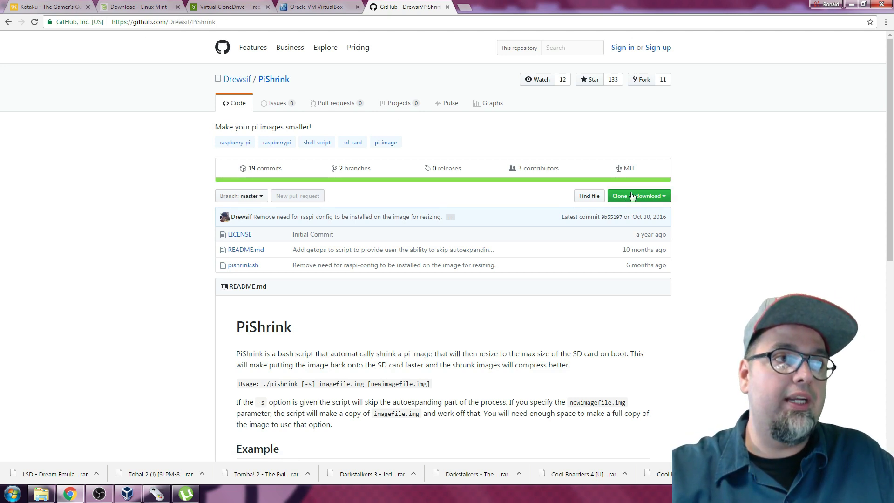
pyautogui.click(650, 203)
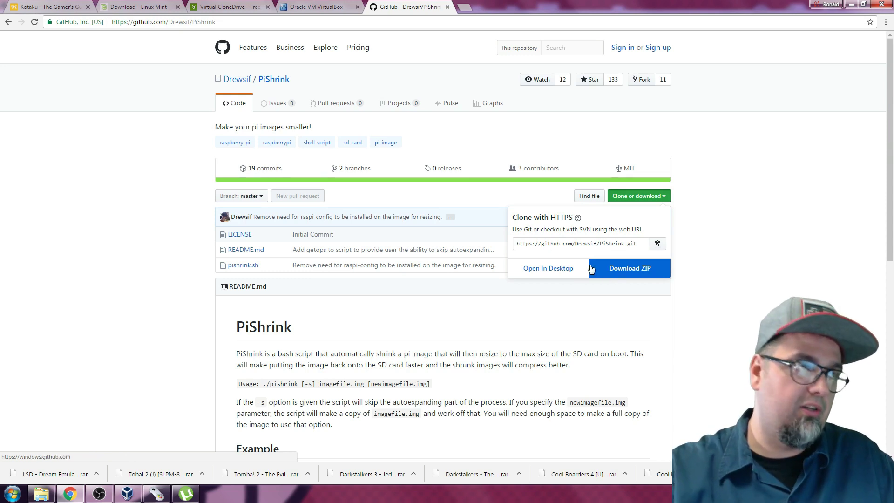
pyautogui.click(154, 7)
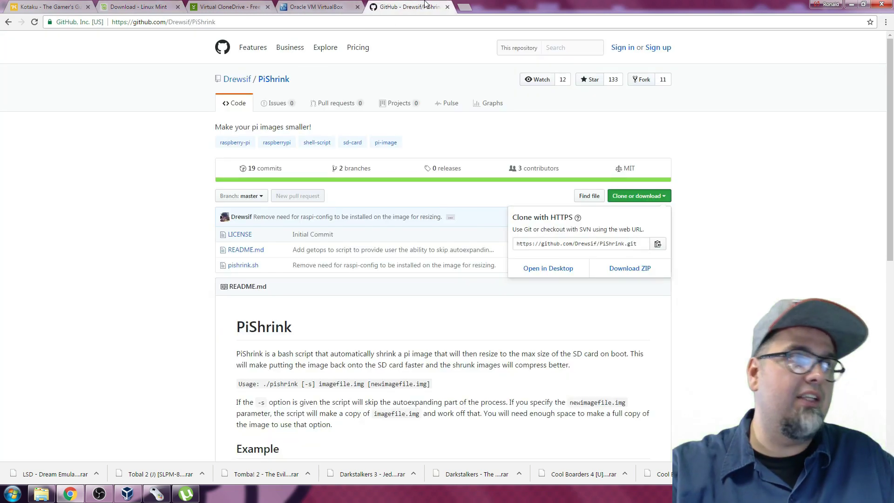
pyautogui.click(435, 8)
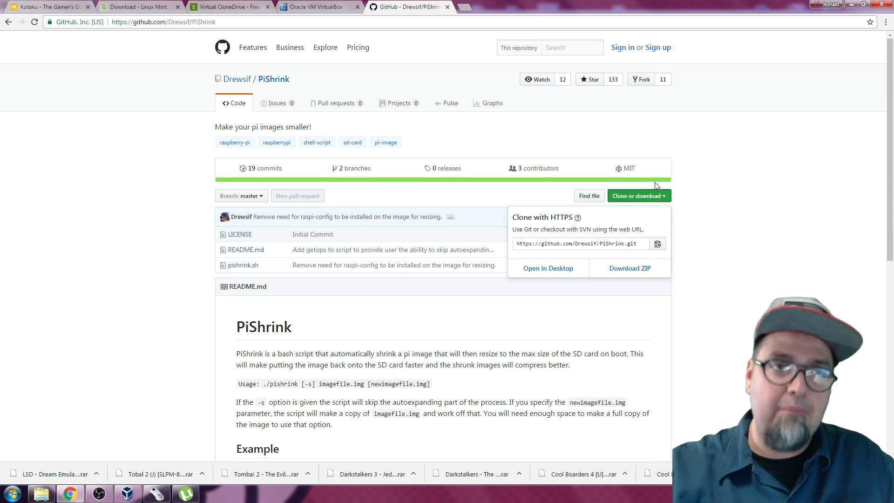
# Minimize the browser and move the PiShrink-master folder to a free spot beside SDFormatter on the desktop
pyautogui.click(855, 5)
pyautogui.click(853, 4)
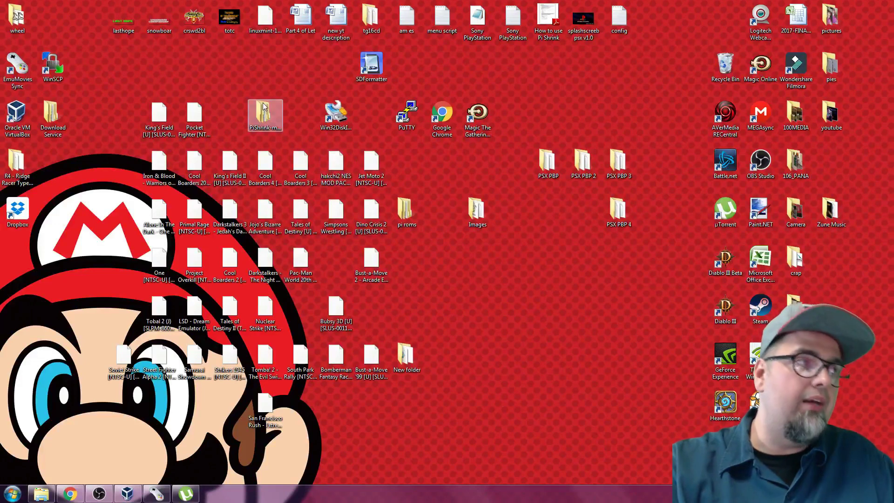
pyautogui.moveTo(261, 118); pyautogui.dragTo(281, 77)
pyautogui.click(272, 119)
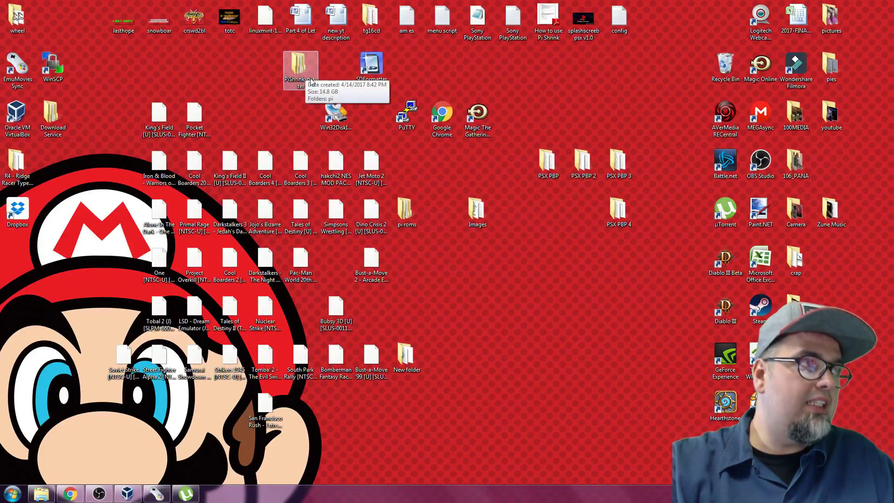
pyautogui.click(300, 70)
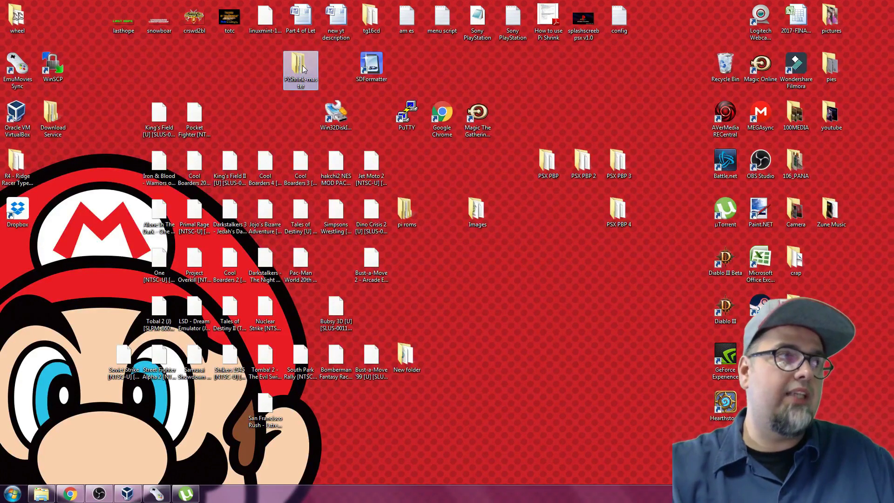
# Open the pi subfolder of PiShrink-master and select pishrink.sh
pyautogui.doubleClick(301, 69)
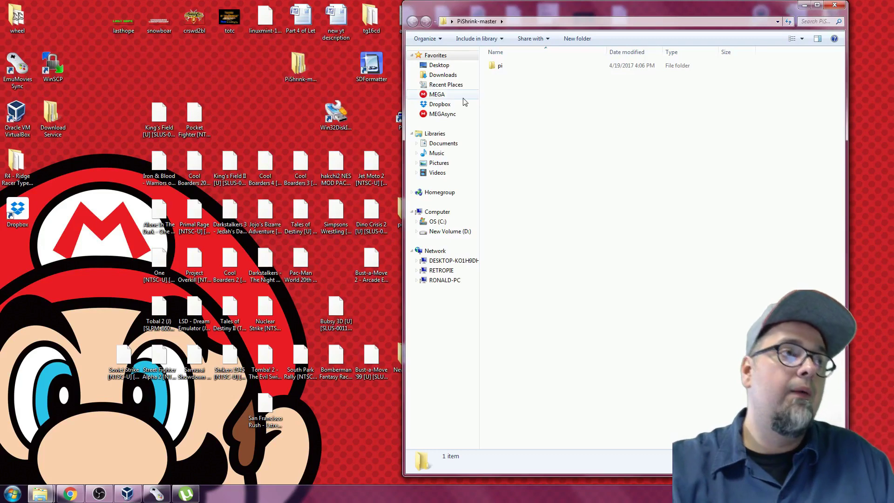
pyautogui.doubleClick(492, 67)
pyautogui.click(500, 77)
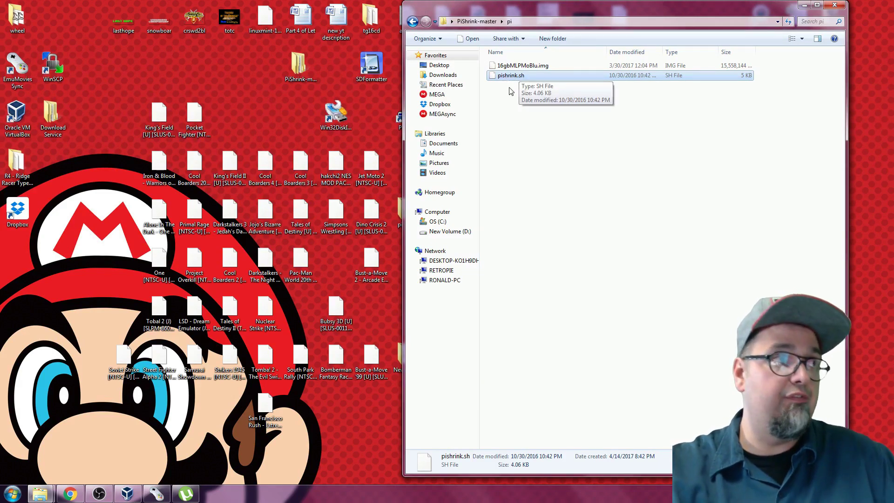
# Reopen PiShrink-master's pi subfolder, examine the files 16gbMLPMoBlu.img and pishrink.sh, and close the folder
pyautogui.doubleClick(297, 64)
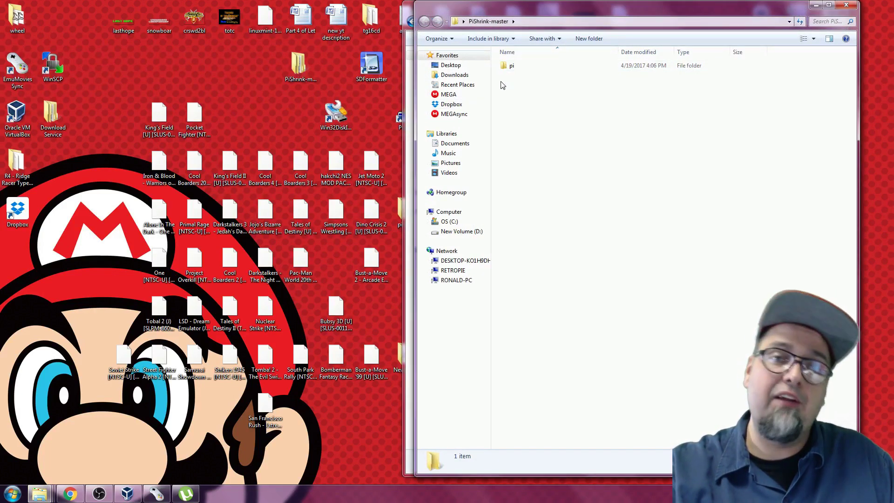
pyautogui.doubleClick(510, 66)
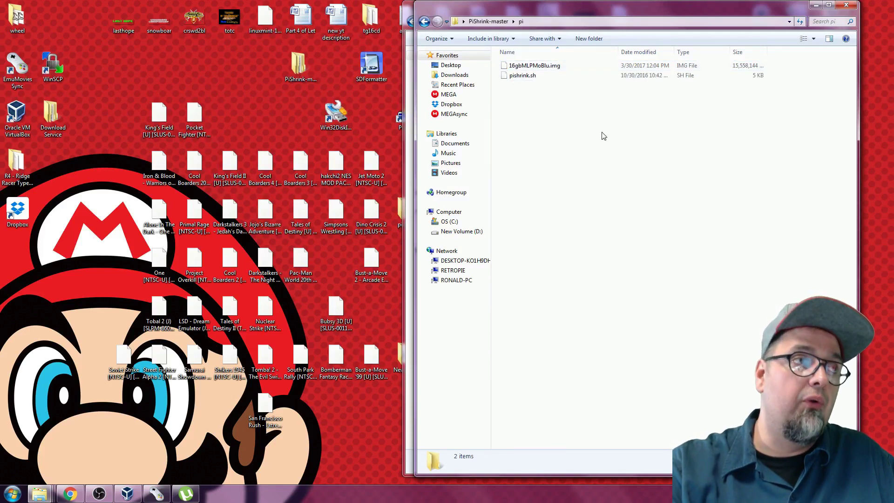
pyautogui.click(519, 76)
pyautogui.click(529, 66)
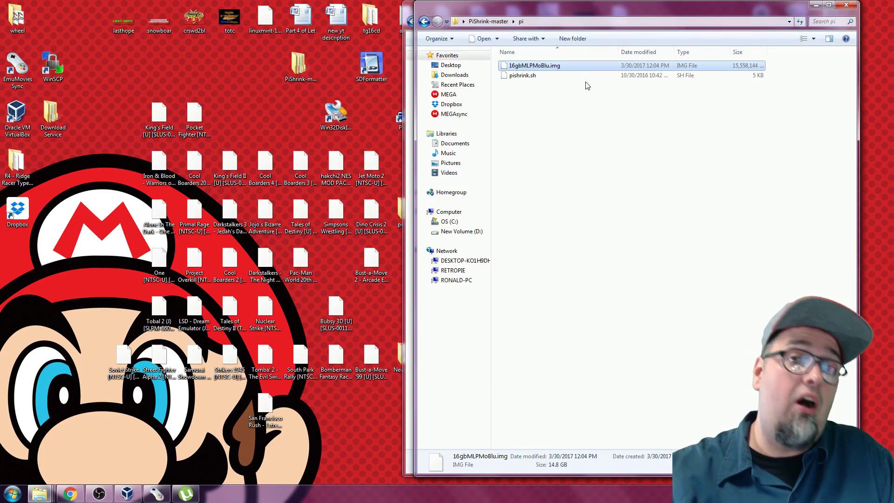
pyautogui.click(576, 113)
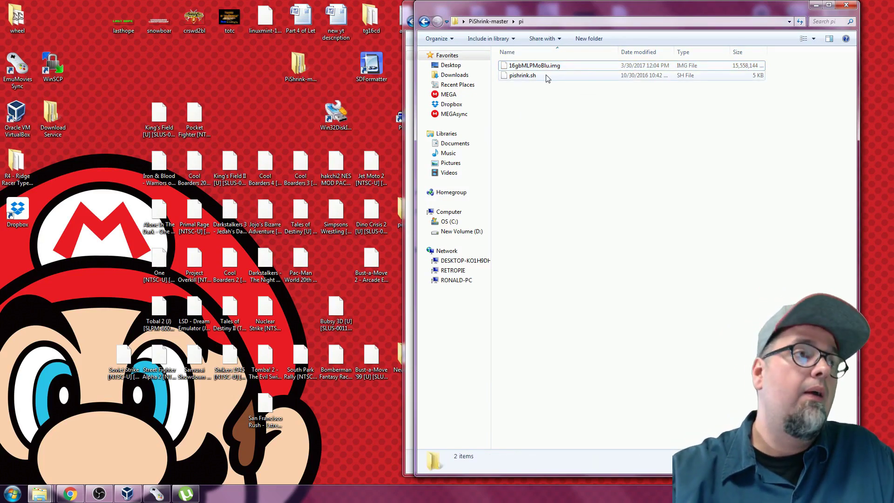
pyautogui.click(535, 66)
pyautogui.click(521, 76)
pyautogui.click(569, 135)
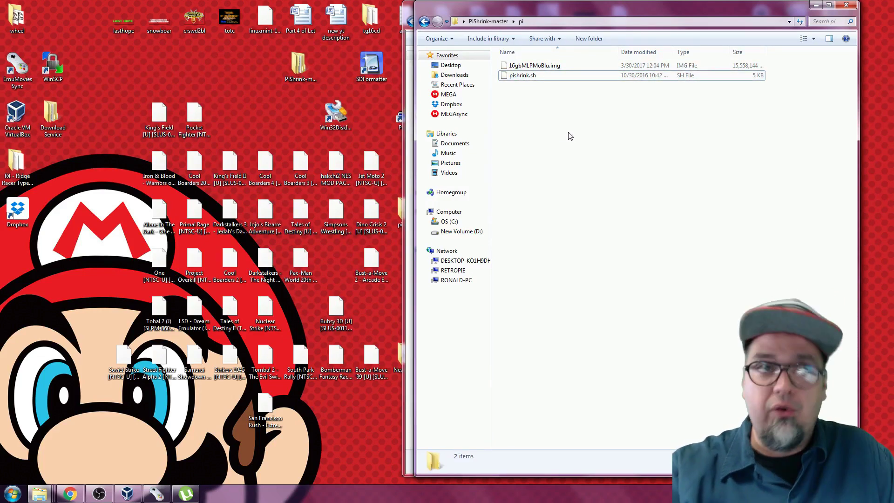
pyautogui.click(845, 6)
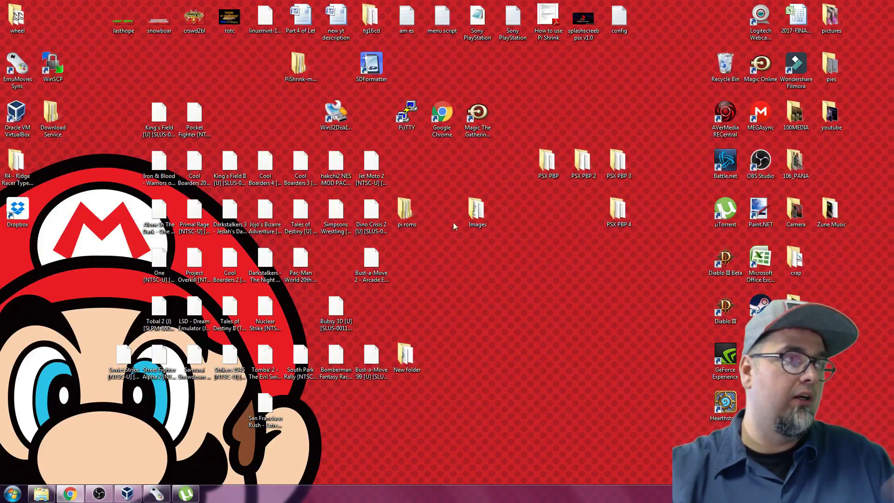
# Switch to Oracle VM VirtualBox Manager and move its window clear of the ISO and folder icons on the desktop
pyautogui.click(127, 494)
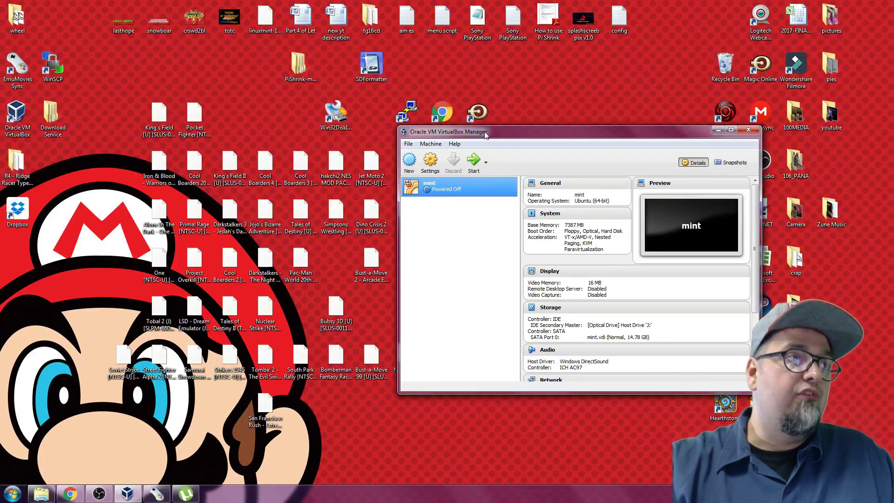
pyautogui.moveTo(483, 126); pyautogui.dragTo(407, 87)
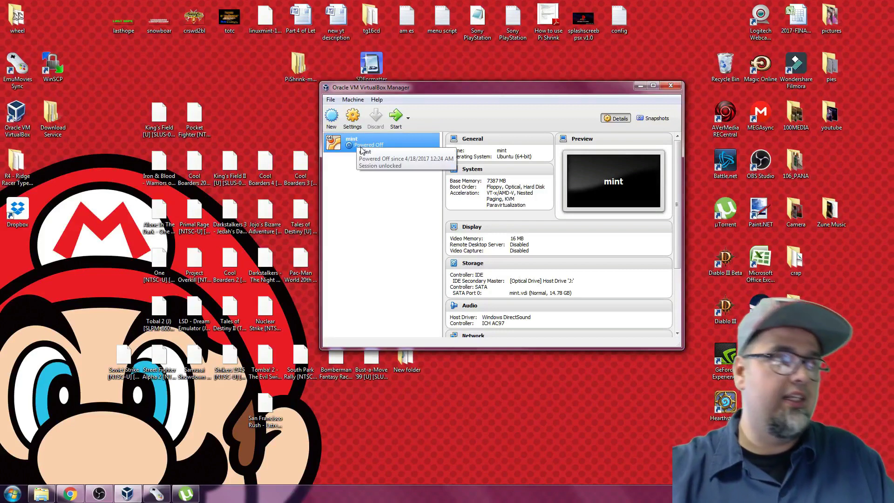
pyautogui.moveTo(372, 87); pyautogui.dragTo(471, 92)
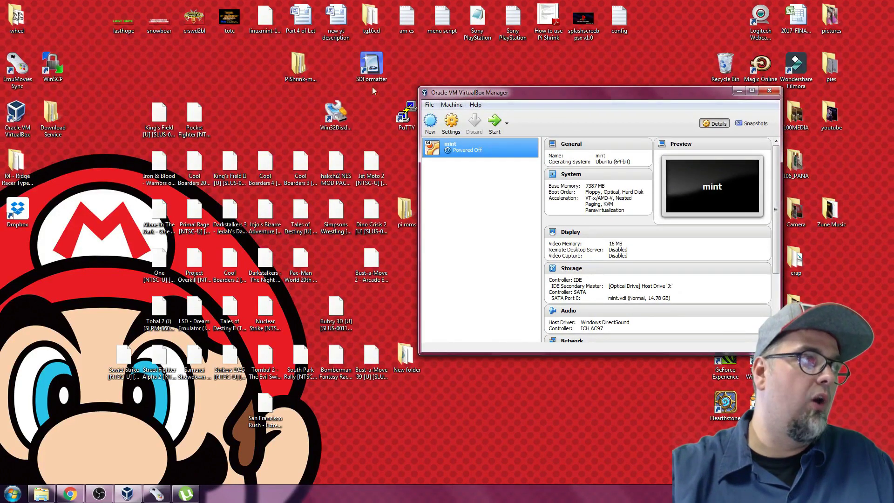
# Place linuxmint-18.1-cinnamon-64bit.iso beside the PiShrink-master folder on the desktop and mount it with Virtual CloneDrive on drive J
pyautogui.moveTo(268, 22); pyautogui.dragTo(261, 76)
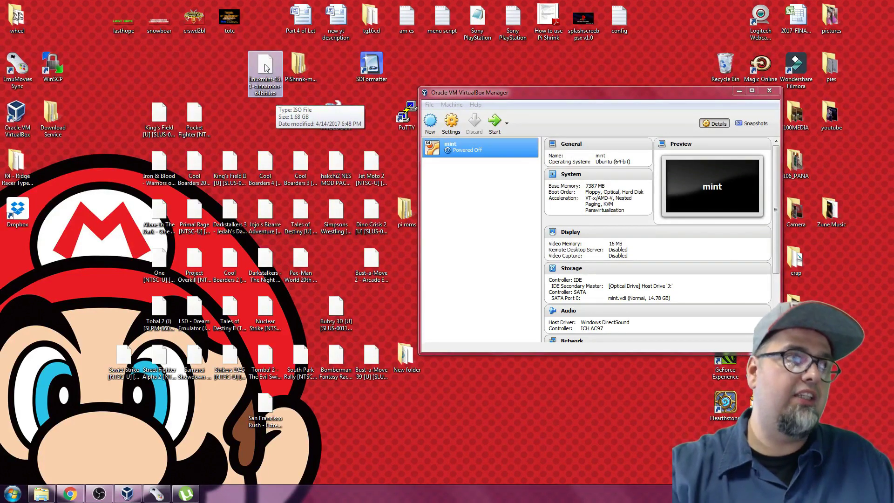
pyautogui.rightClick(263, 87)
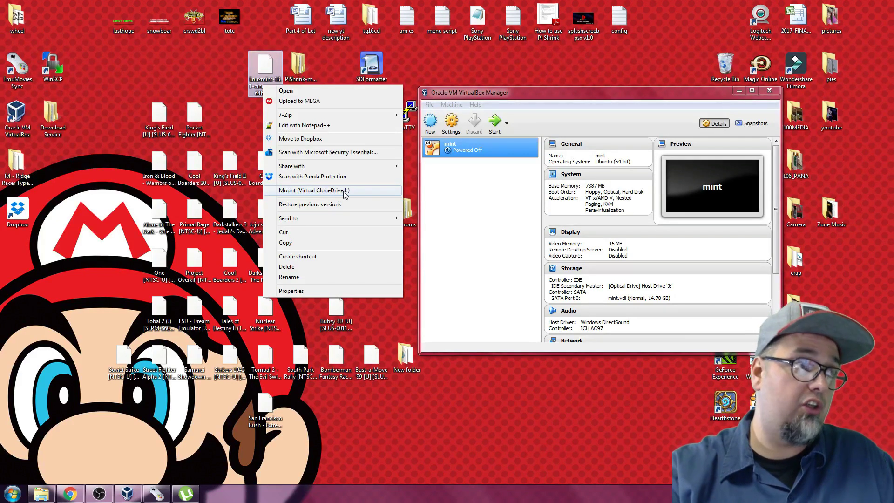
pyautogui.click(301, 192)
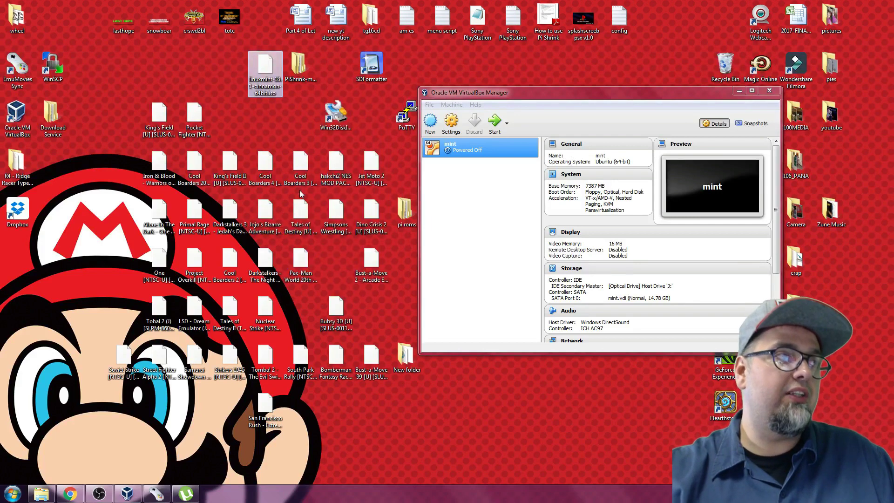
# Check the Linux Mint ISO's Virtual CloneDrive mount options and cancel the Dropbox camera upload prompt
pyautogui.rightClick(273, 86)
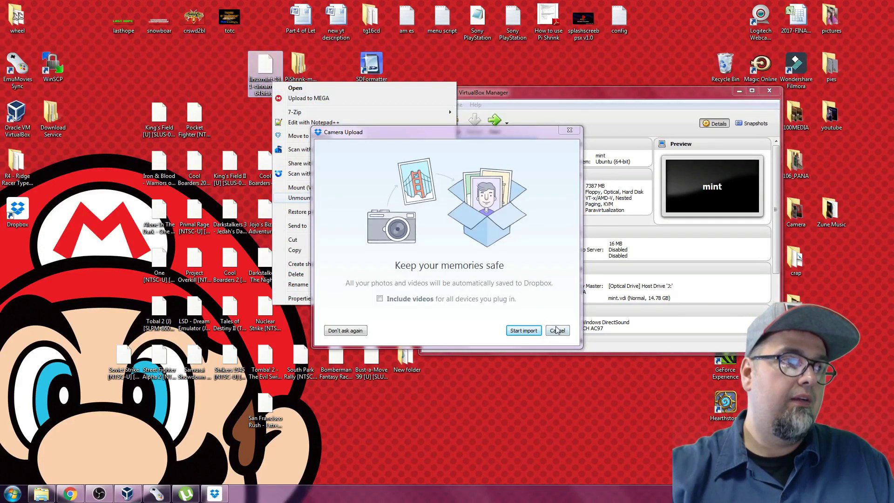
pyautogui.click(558, 330)
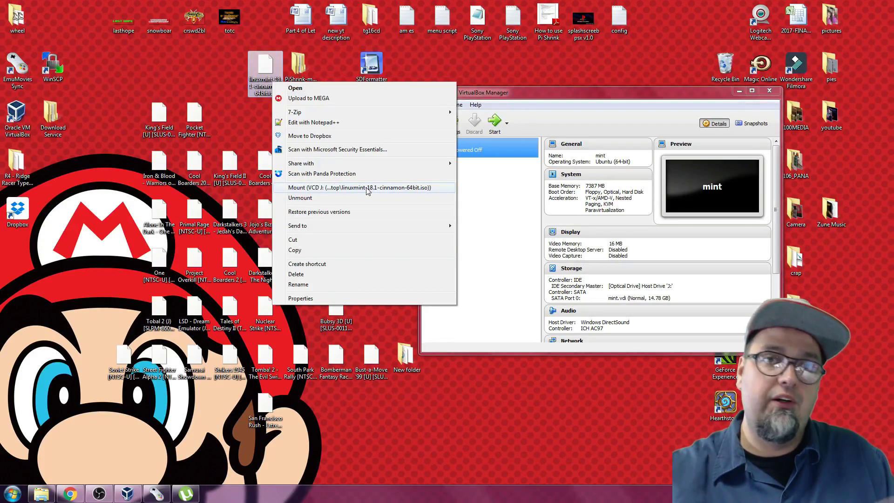
pyautogui.click(467, 69)
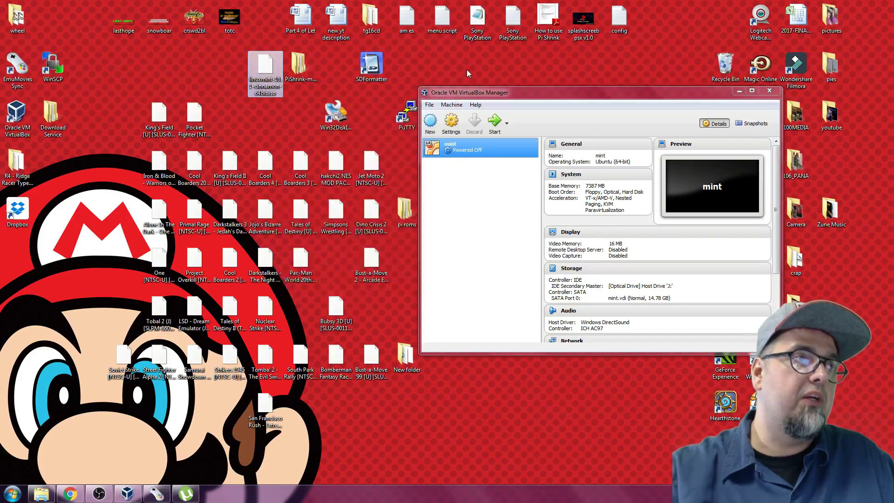
# Start a new virtual machine named mint2 with type Linux, version Ubuntu (64-bit), and 5443 MB of memory
pyautogui.click(490, 200)
pyautogui.moveTo(514, 96); pyautogui.dragTo(408, 108)
pyautogui.click(324, 117)
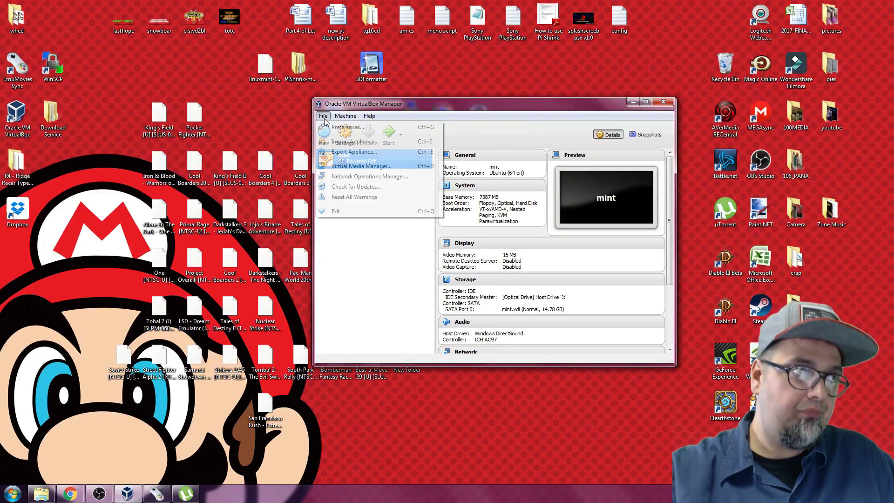
pyautogui.click(323, 116)
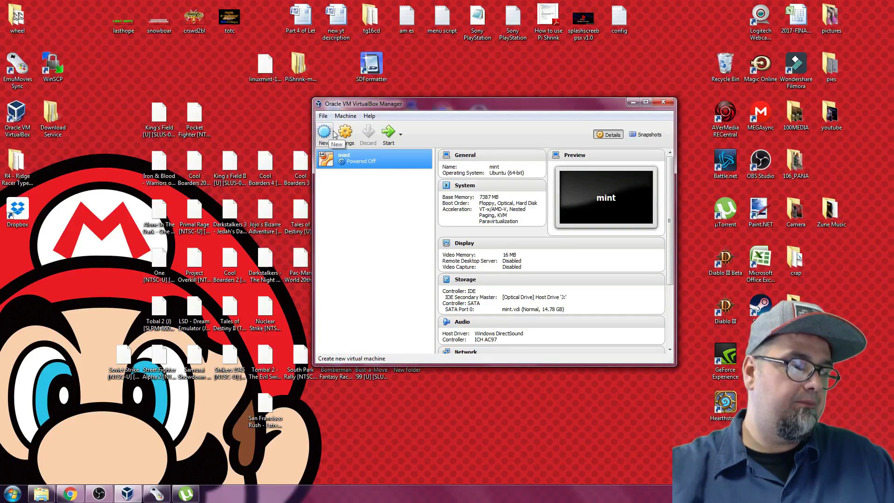
pyautogui.click(327, 140)
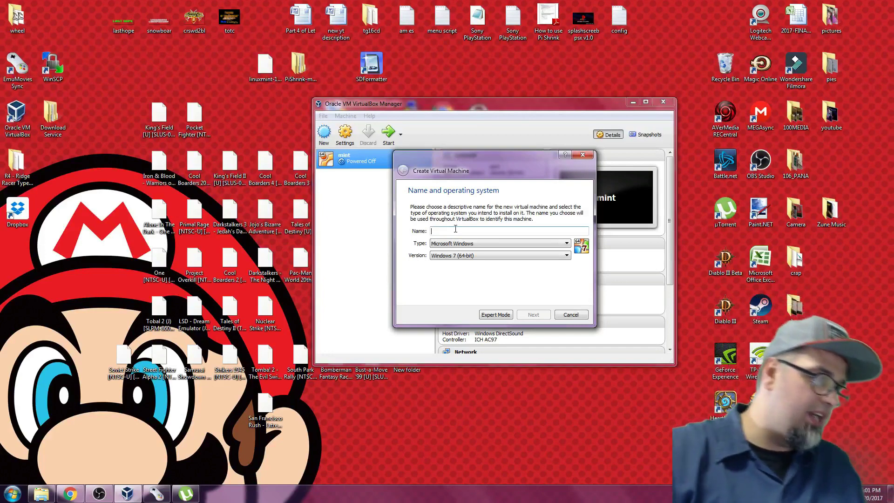
pyautogui.write('mint2')
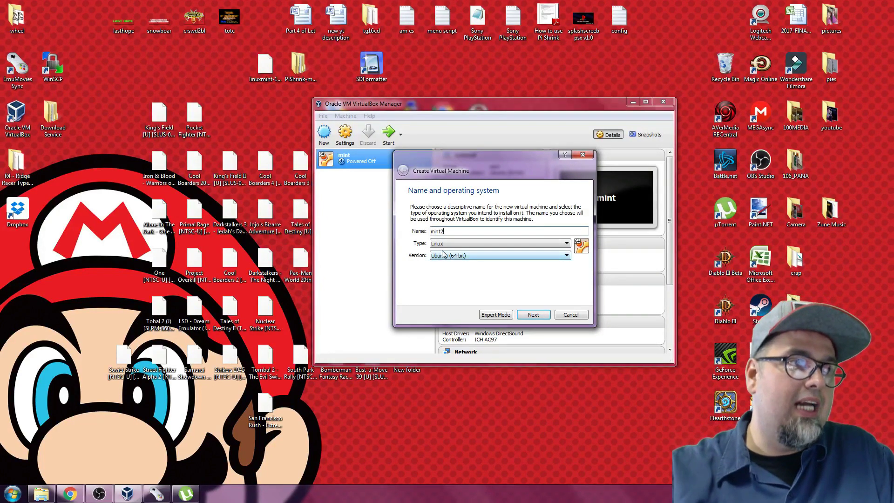
pyautogui.click(533, 316)
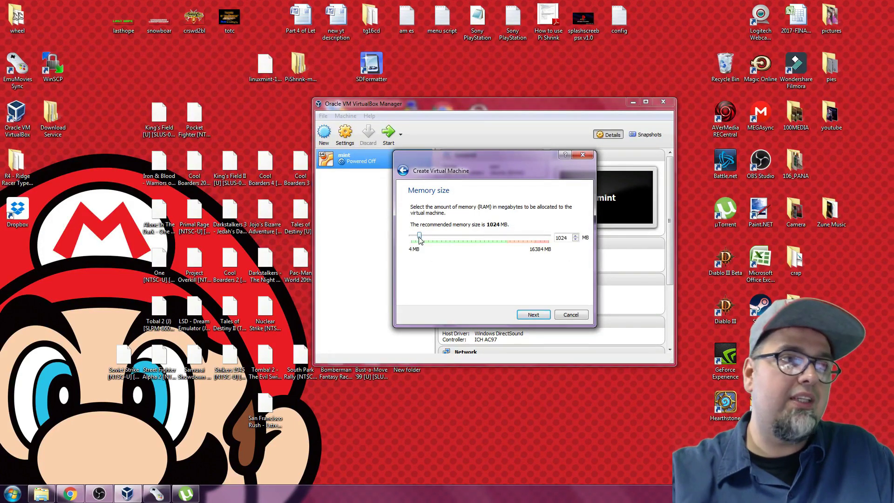
pyautogui.moveTo(420, 239); pyautogui.dragTo(457, 238)
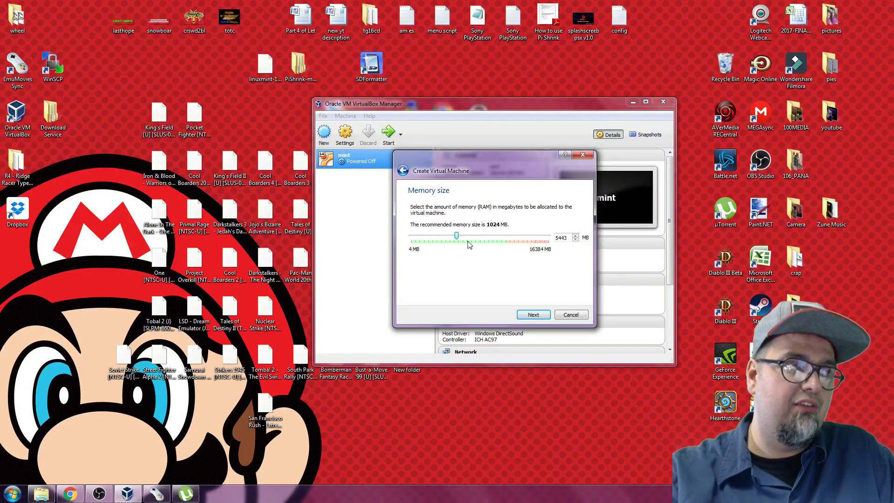
pyautogui.click(536, 315)
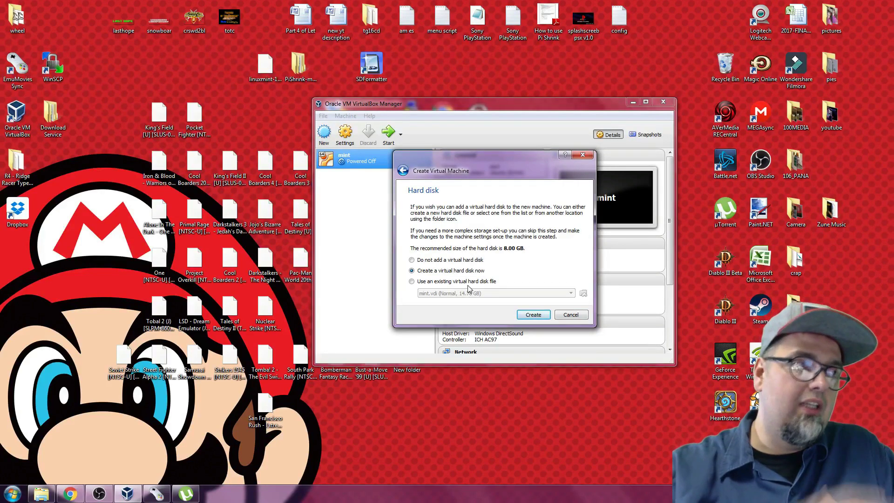
# Create a dynamically allocated VDI hard disk of about 27.86 GB for the mint2 machine
pyautogui.click(533, 316)
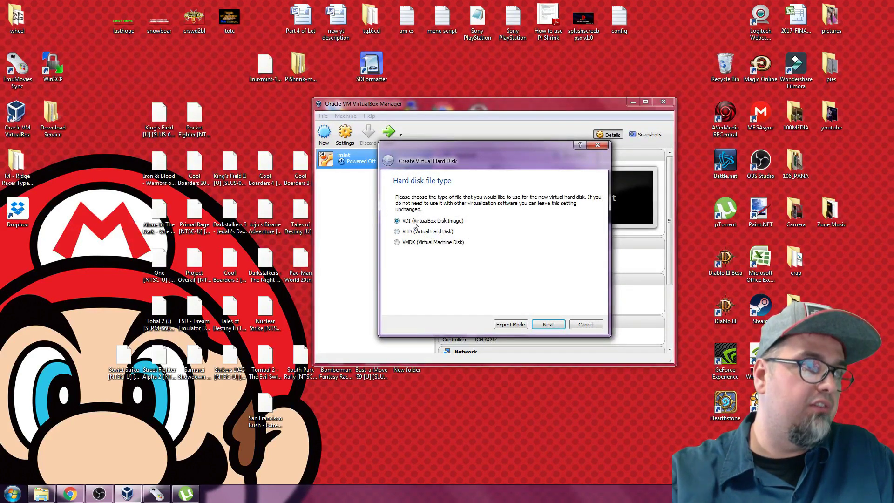
pyautogui.click(547, 325)
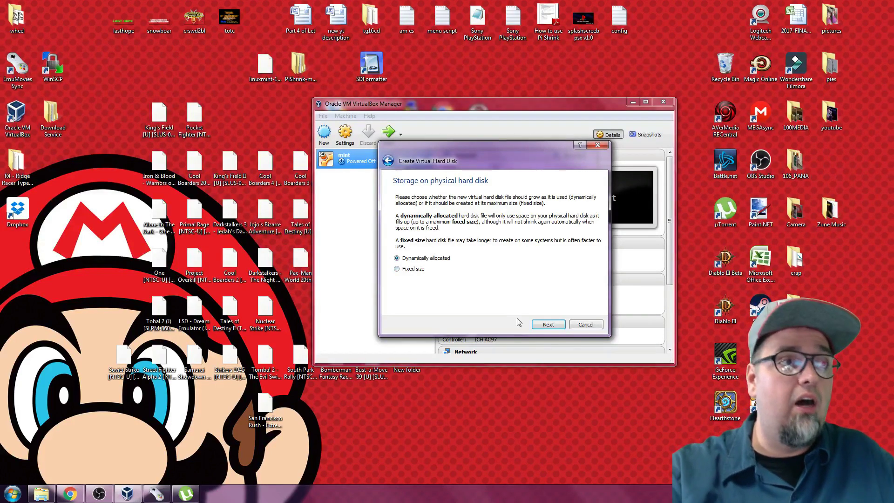
pyautogui.click(543, 326)
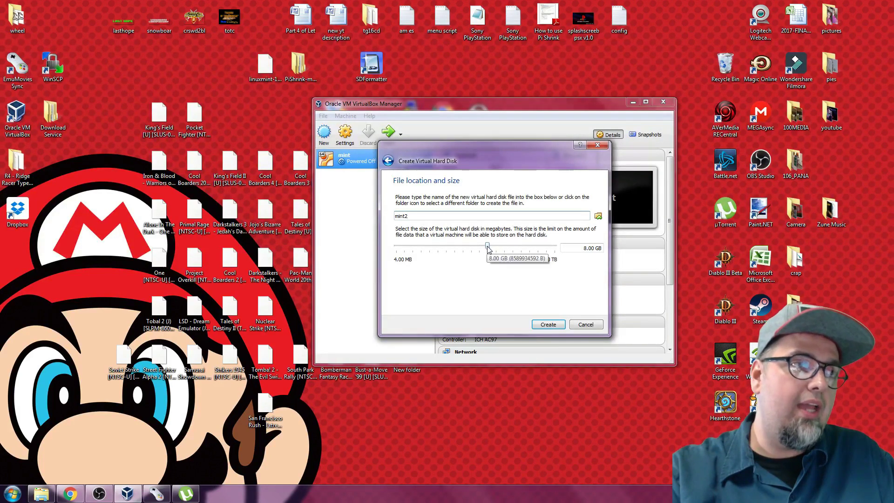
pyautogui.moveTo(487, 249); pyautogui.dragTo(502, 250)
pyautogui.click(549, 325)
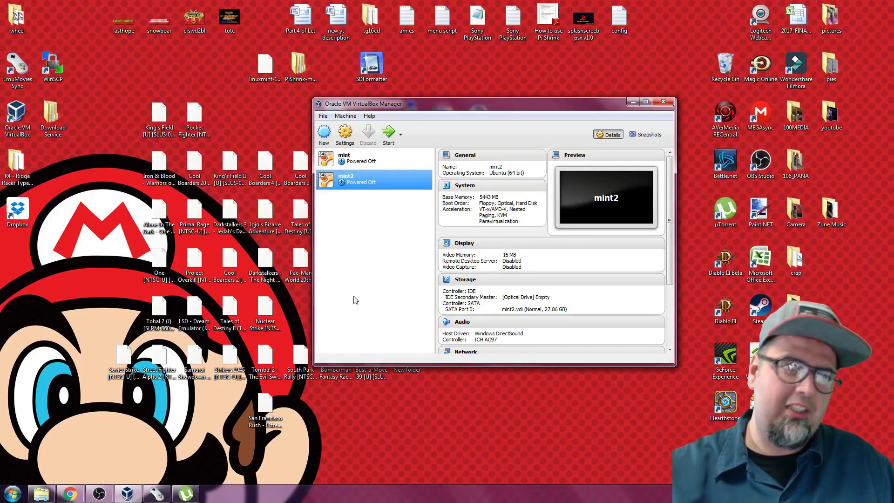
# Start the mint2 machine with host drive J as its start-up disk
pyautogui.rightClick(347, 183)
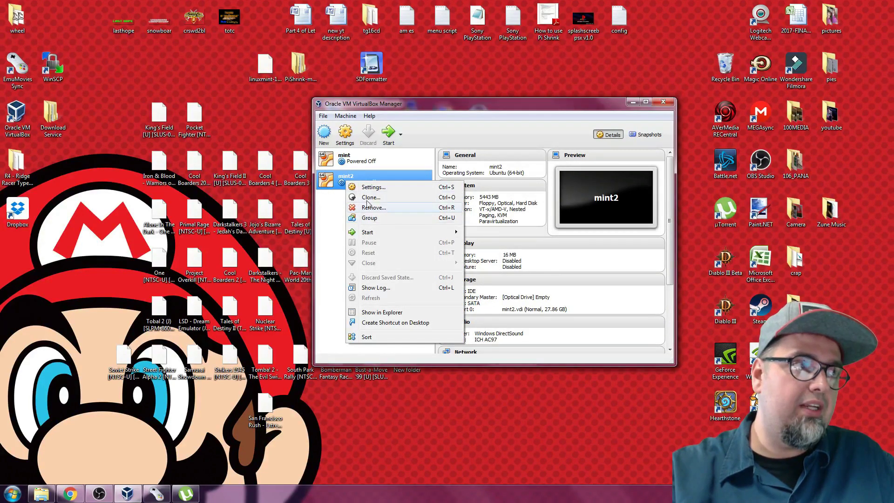
pyautogui.moveTo(374, 236)
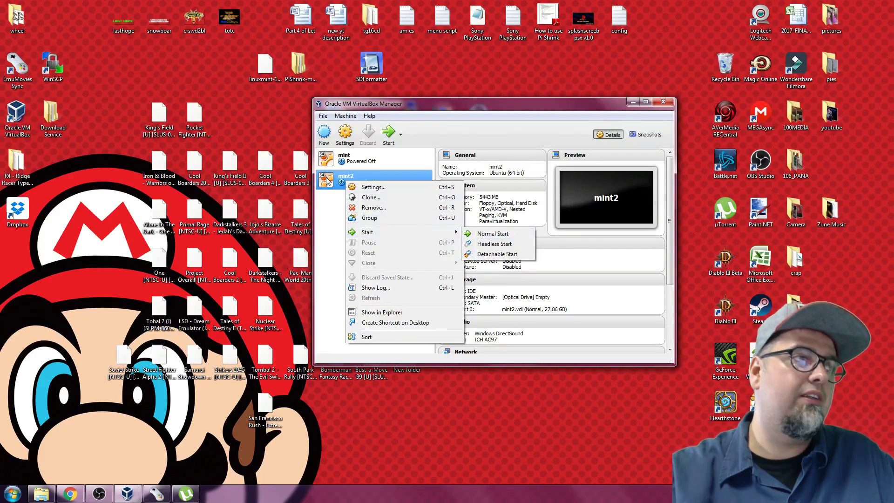
pyautogui.click(340, 188)
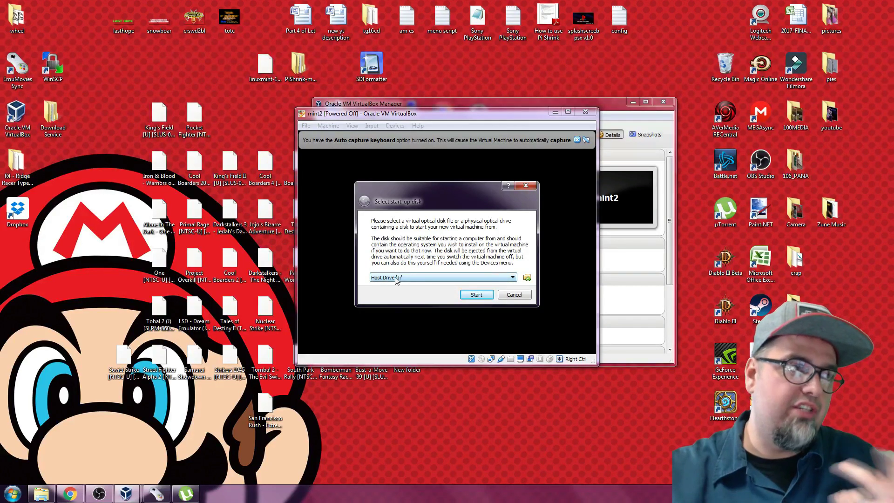
pyautogui.click(474, 295)
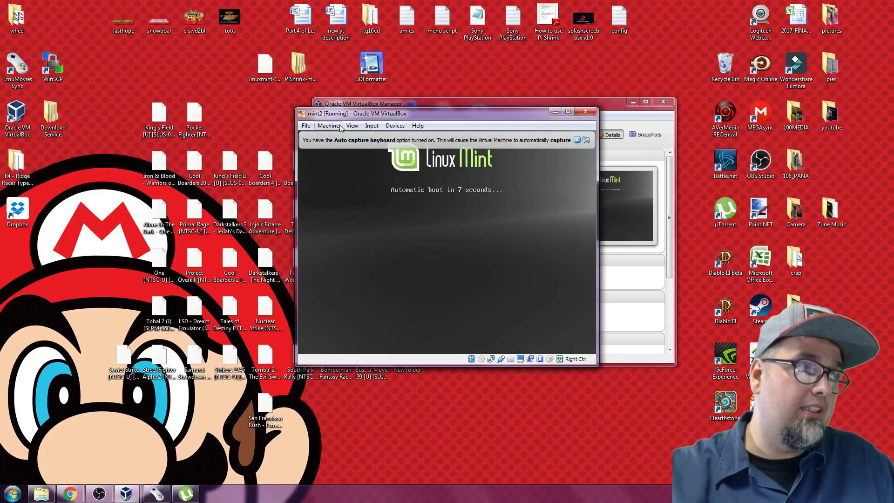
# Close the running mint2 machine by powering it off
pyautogui.click(306, 126)
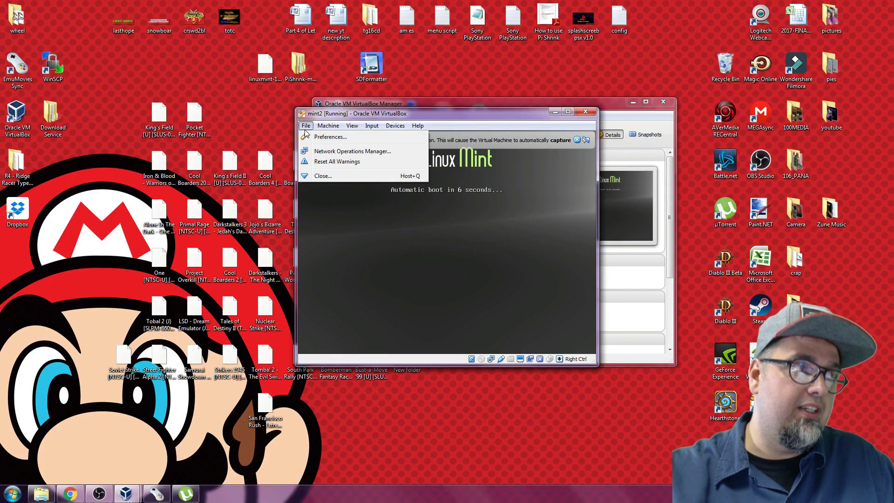
pyautogui.click(328, 176)
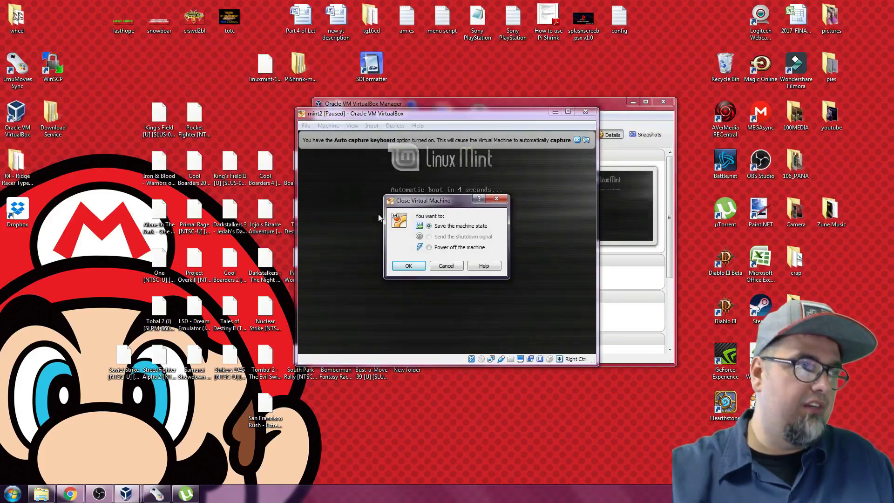
pyautogui.click(429, 248)
pyautogui.click(418, 263)
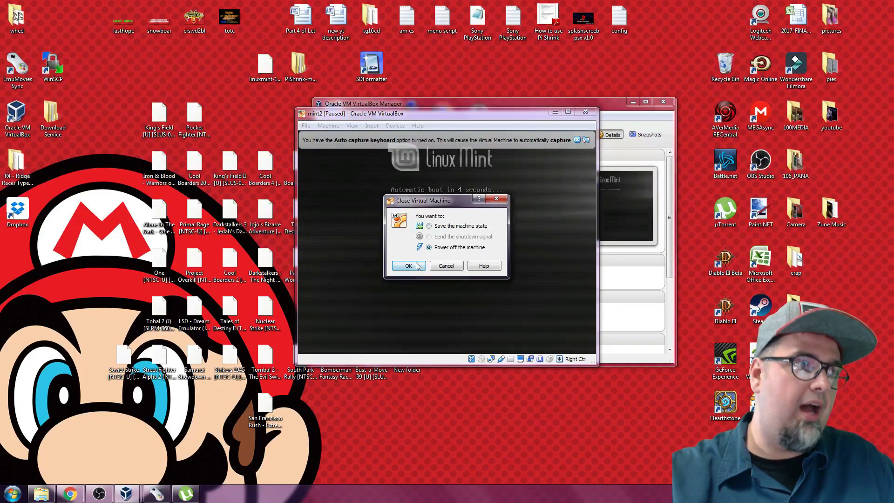
# Remove the mint2 virtual machine and delete all of its files
pyautogui.click(376, 167)
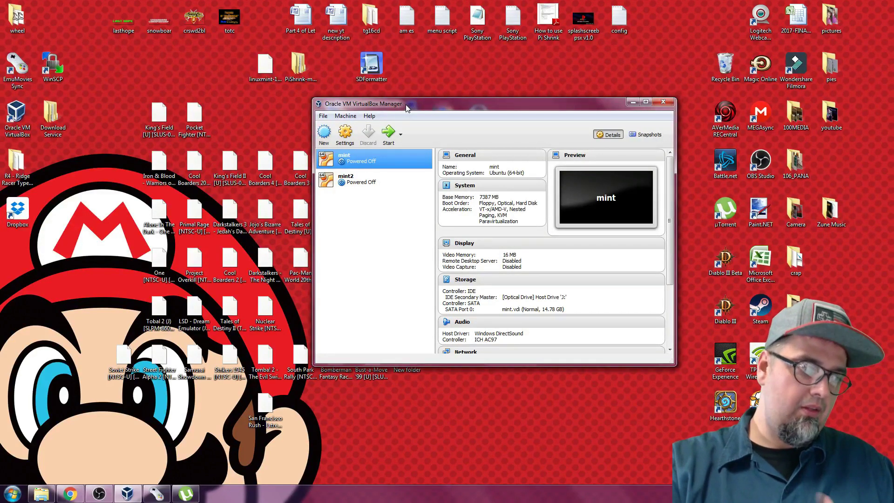
pyautogui.rightClick(389, 160)
pyautogui.click(333, 235)
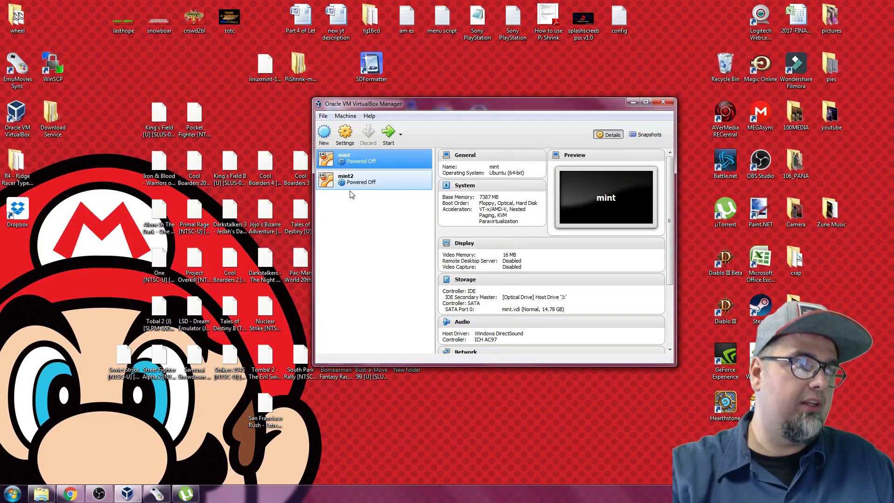
pyautogui.rightClick(353, 188)
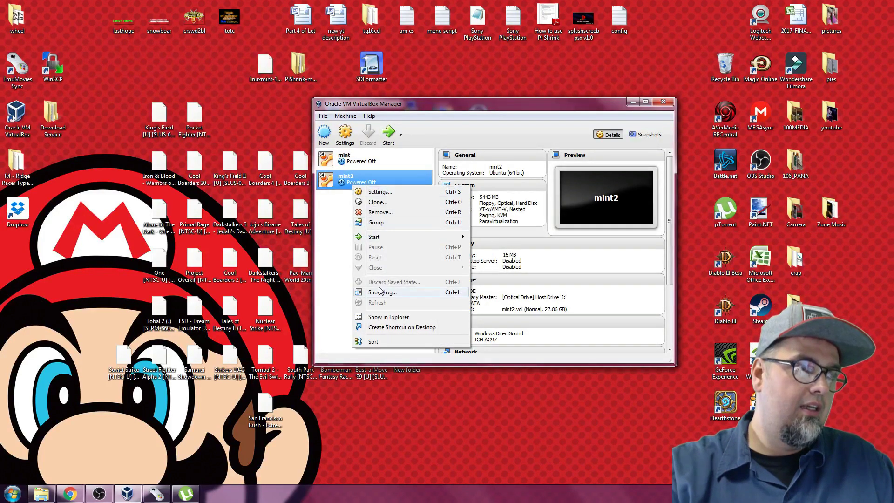
pyautogui.click(380, 212)
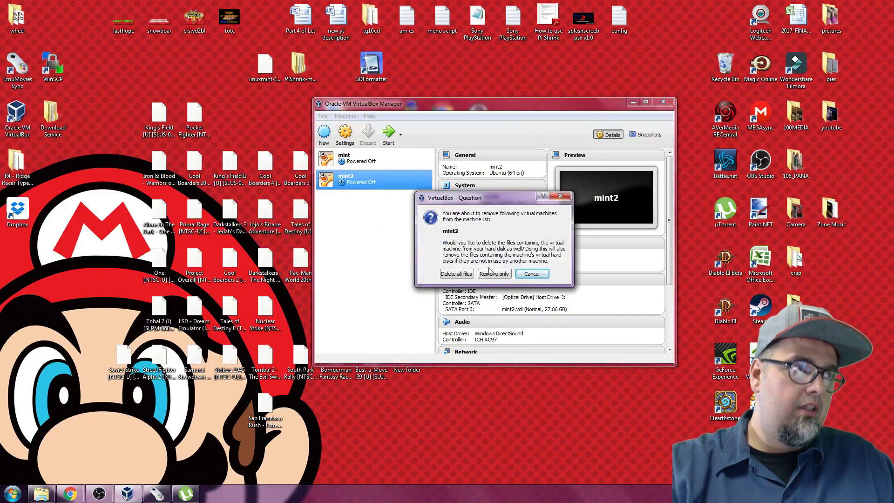
pyautogui.click(449, 275)
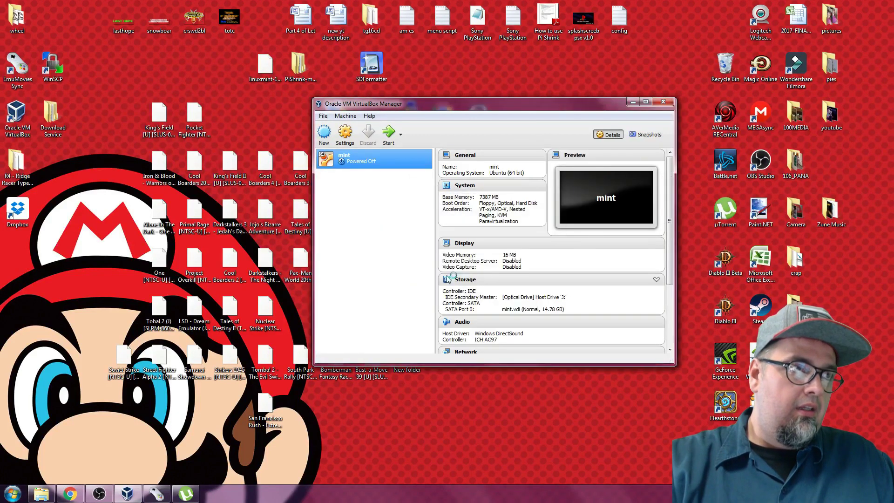
# Open the mint machine's settings and show its shared folders
pyautogui.rightClick(367, 162)
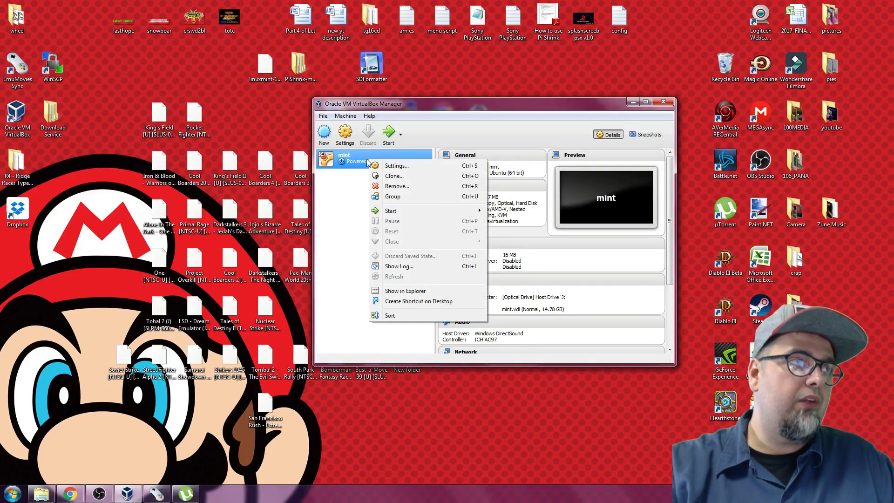
pyautogui.click(394, 172)
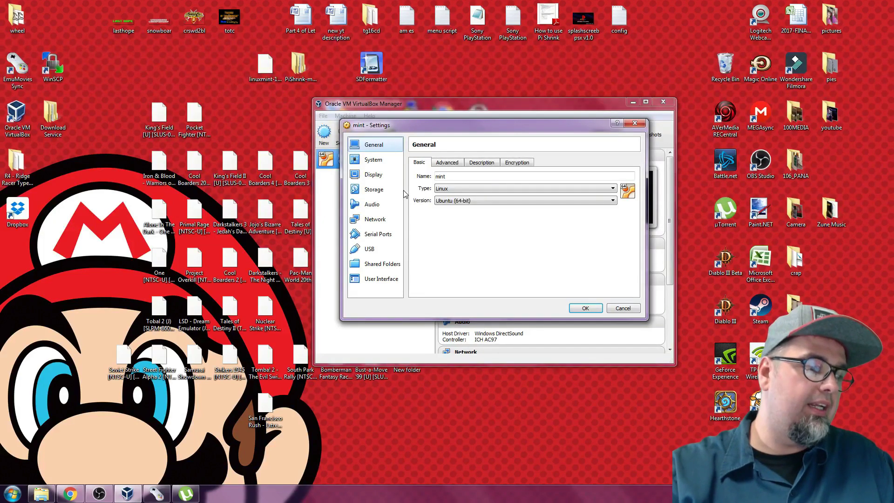
pyautogui.click(387, 270)
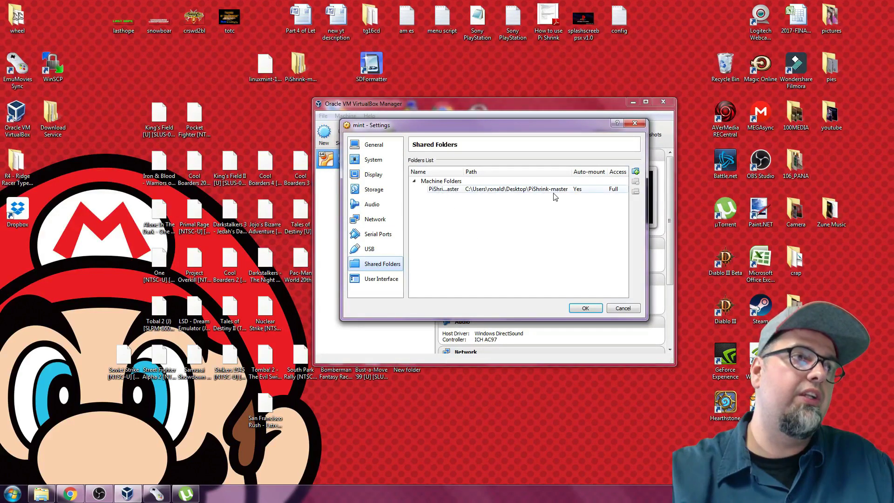
# Add a new share for the mint machine, choosing the desktop's PiShrink-master folder as its path
pyautogui.click(636, 173)
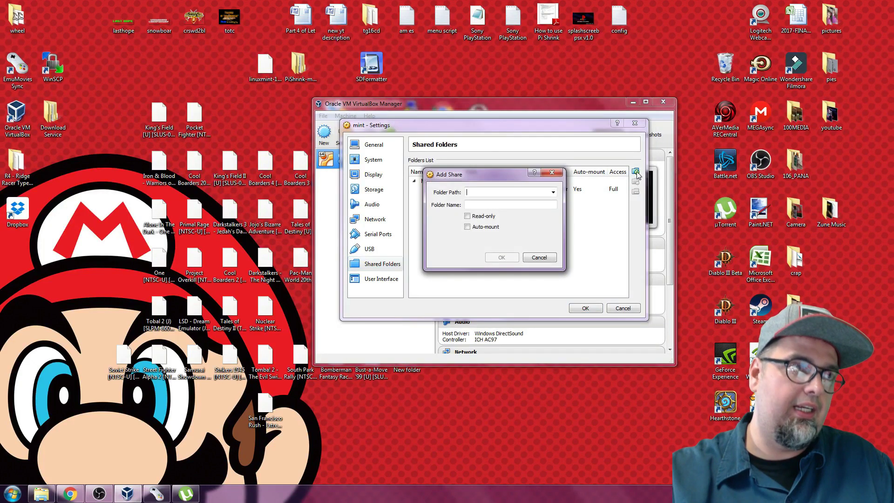
pyautogui.click(553, 193)
pyautogui.click(522, 208)
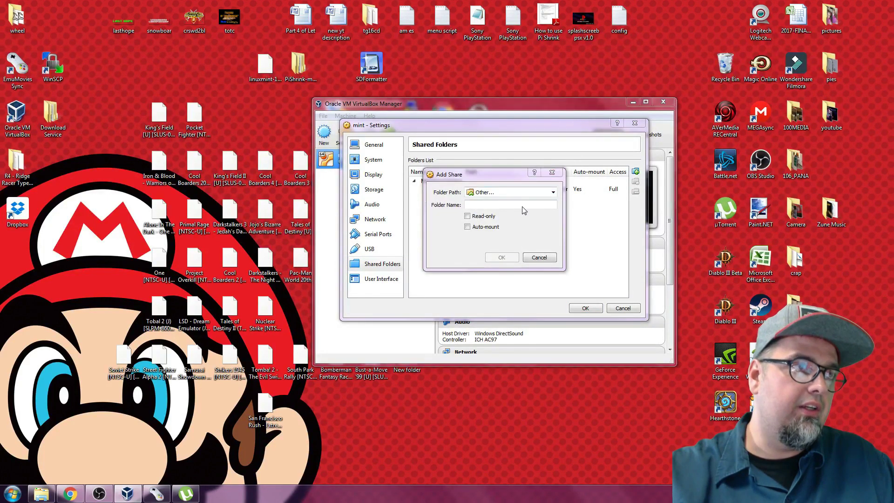
pyautogui.click(466, 246)
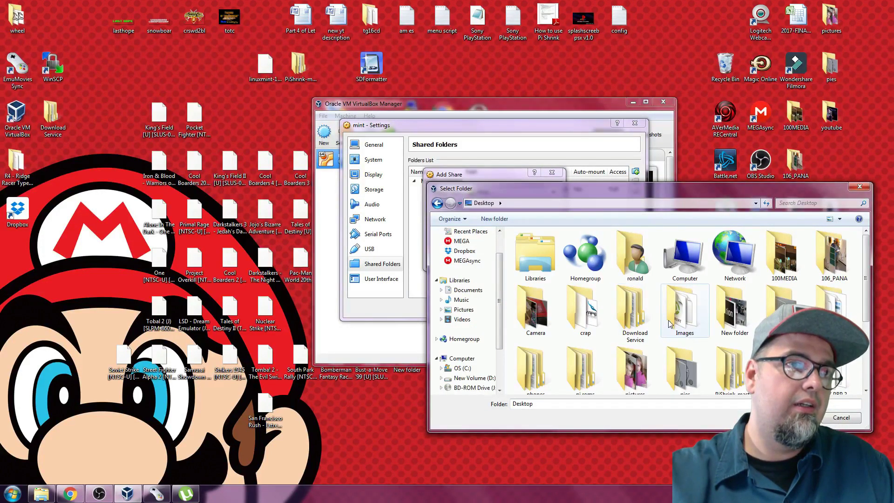
pyautogui.click(722, 317)
pyautogui.scroll(-1, 723, 317)
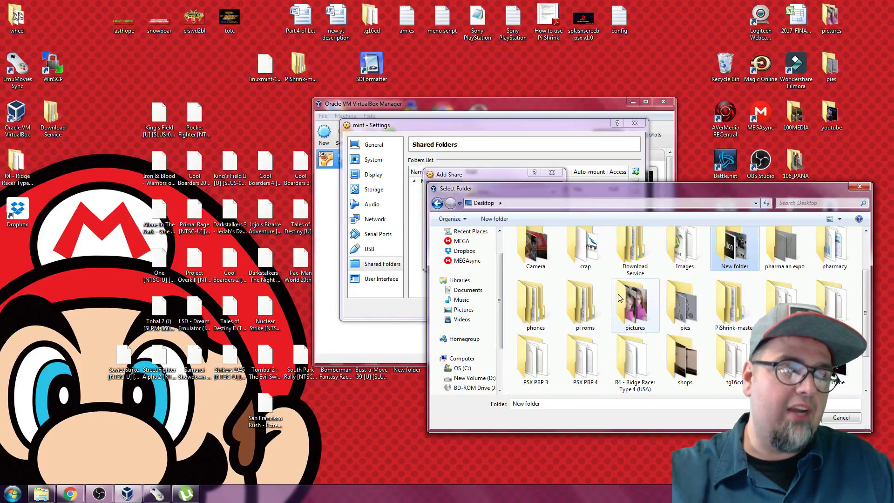
pyautogui.doubleClick(727, 304)
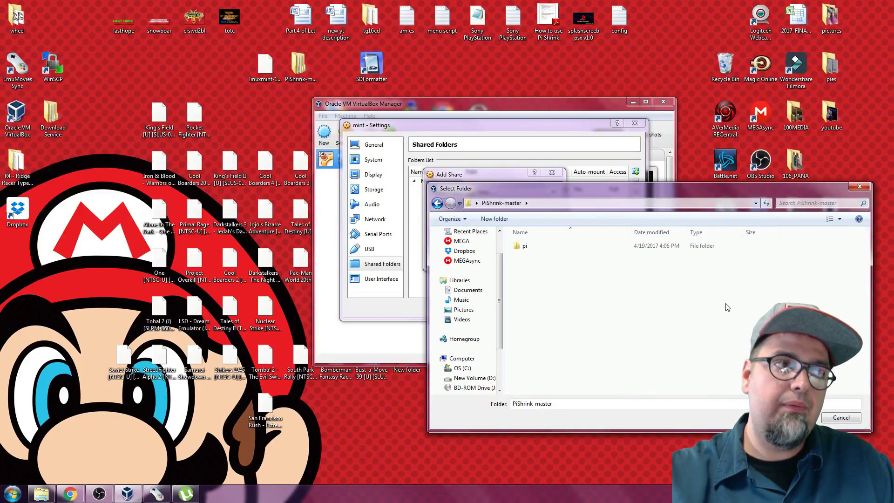
pyautogui.click(792, 418)
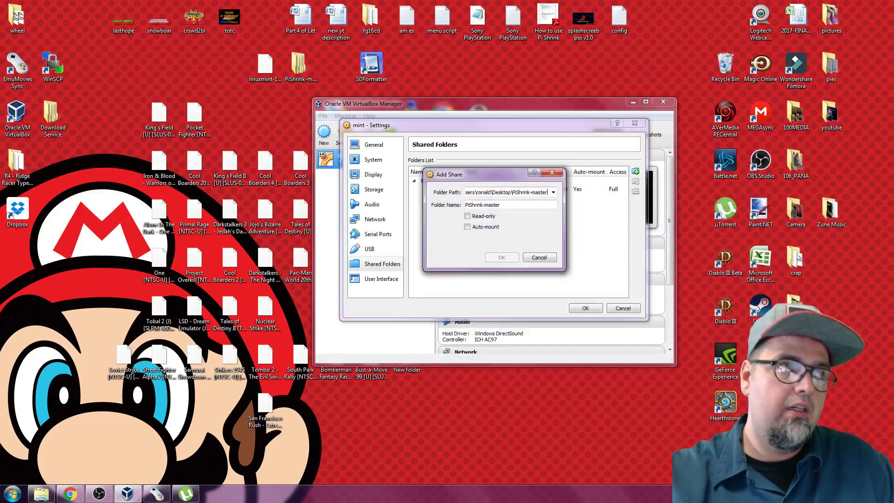
pyautogui.moveTo(511, 176); pyautogui.dragTo(534, 217)
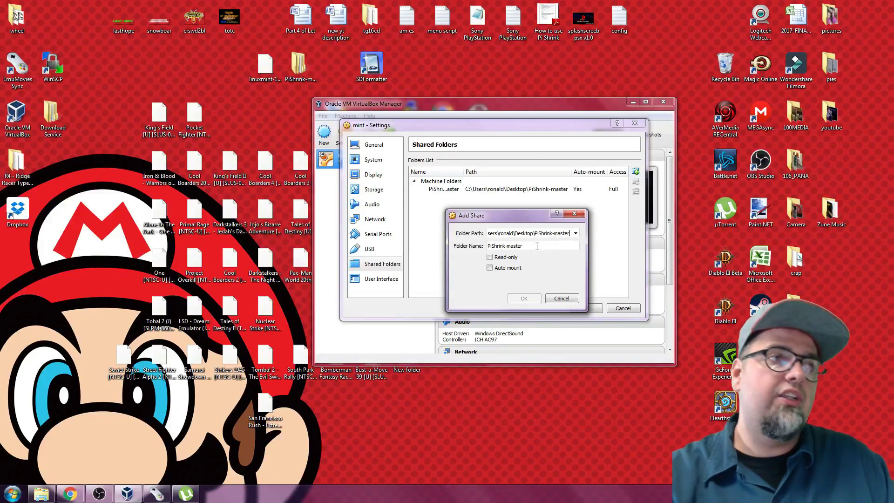
pyautogui.click(528, 231)
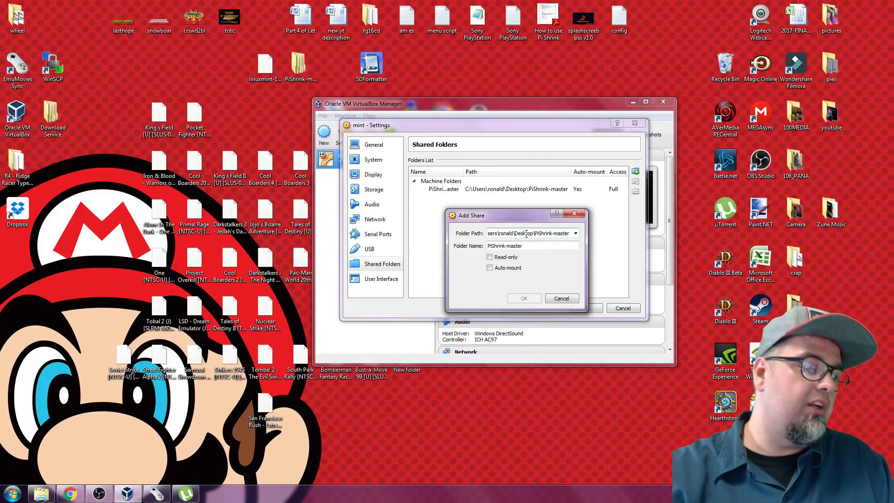
pyautogui.click(490, 268)
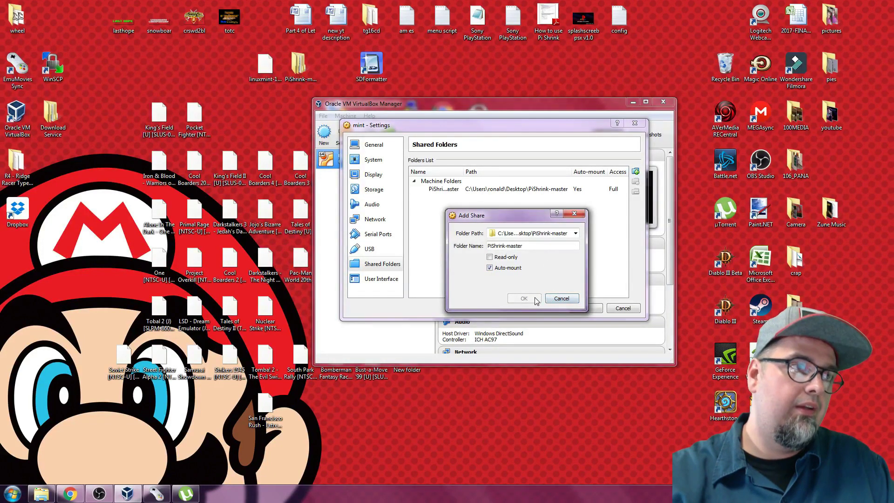
pyautogui.click(561, 298)
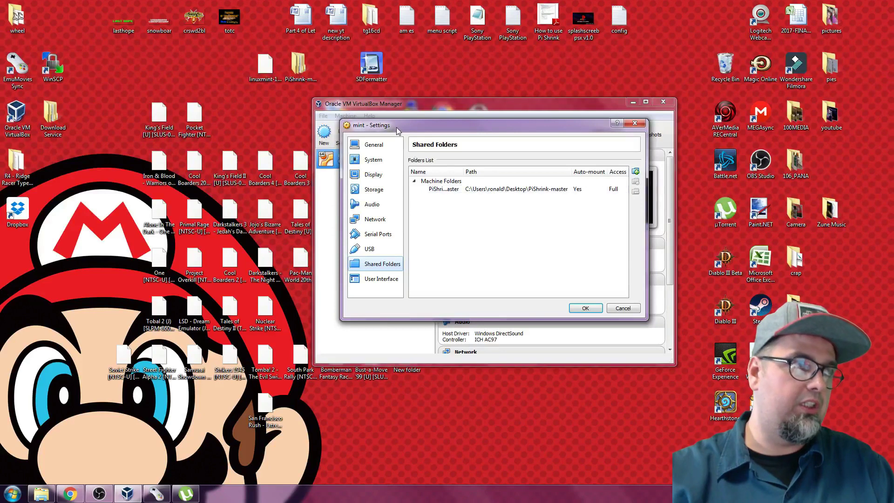
# Examine the contents of the desktop's PiShrink-master folder and its pi subfolder
pyautogui.moveTo(298, 65); pyautogui.dragTo(274, 115)
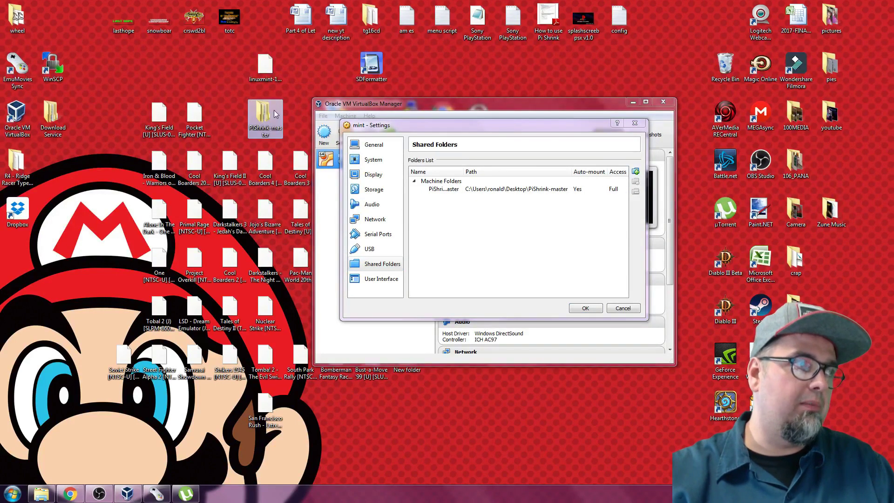
pyautogui.doubleClick(275, 116)
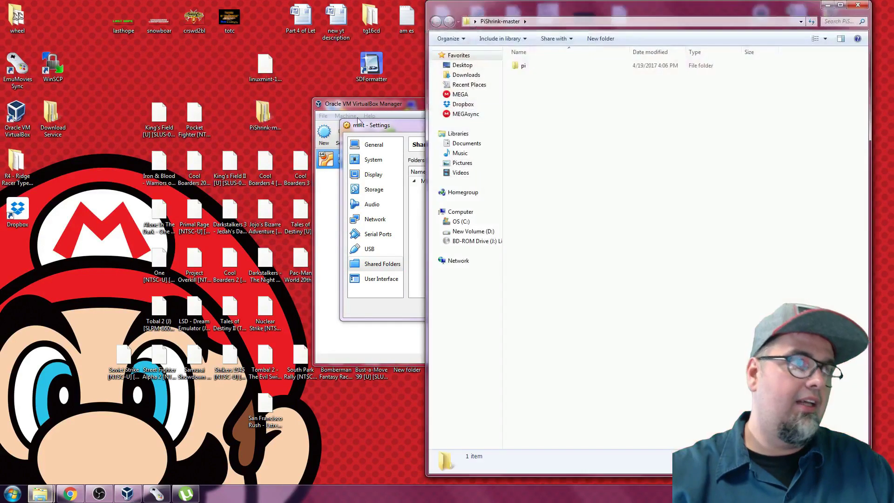
pyautogui.doubleClick(526, 66)
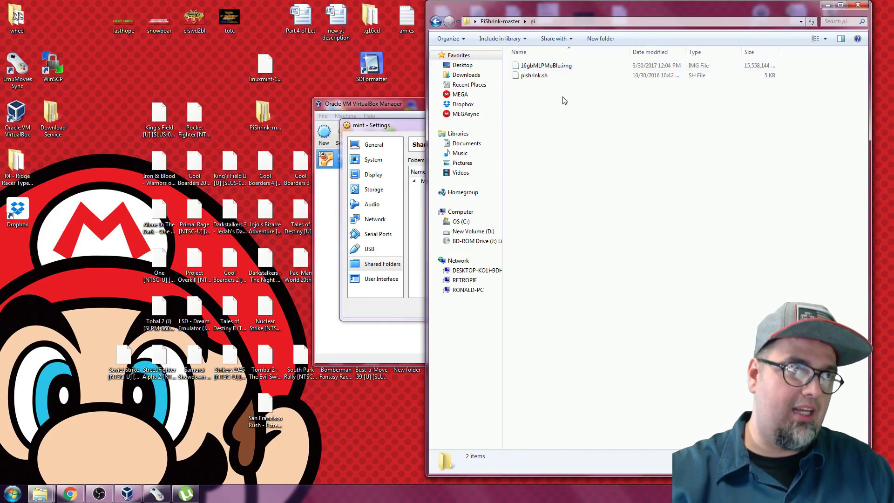
pyautogui.click(866, 8)
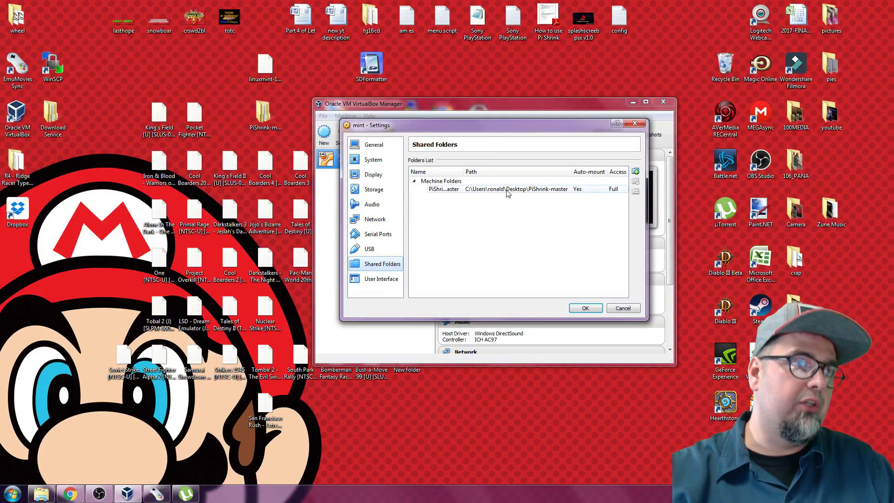
pyautogui.click(260, 112)
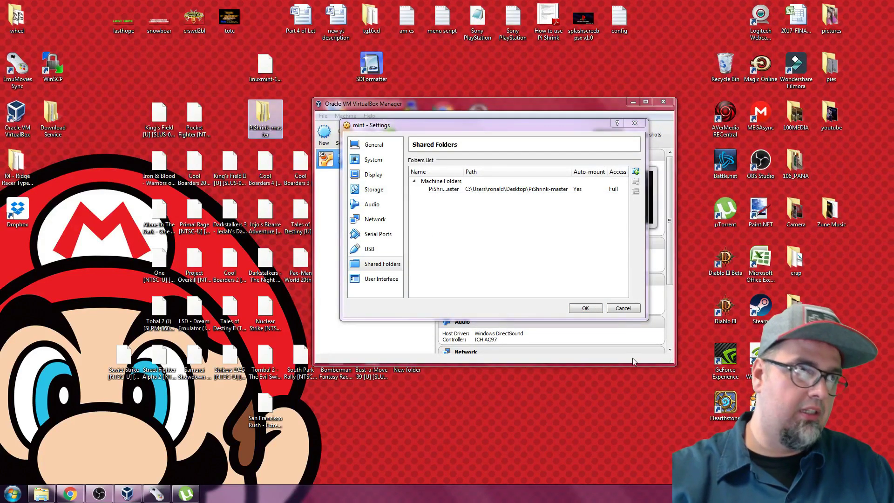
# Save the mint machine's shared folder settings and start the machine in a maximized window
pyautogui.click(577, 308)
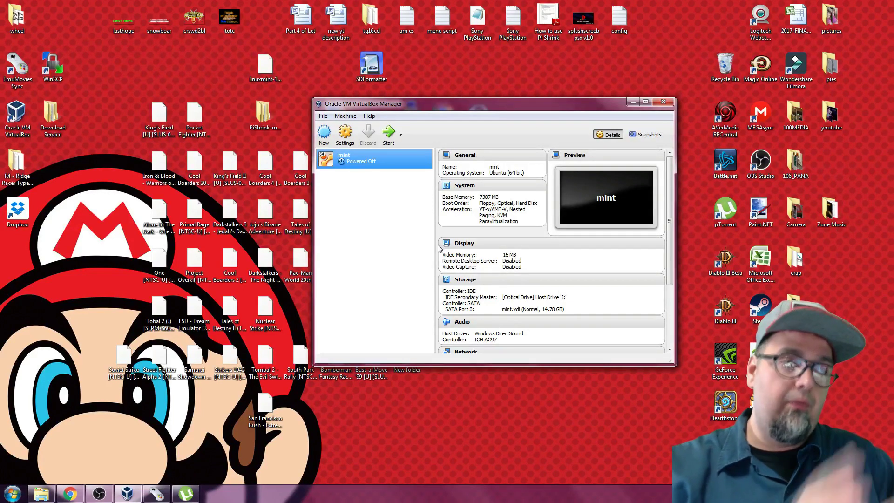
pyautogui.doubleClick(329, 163)
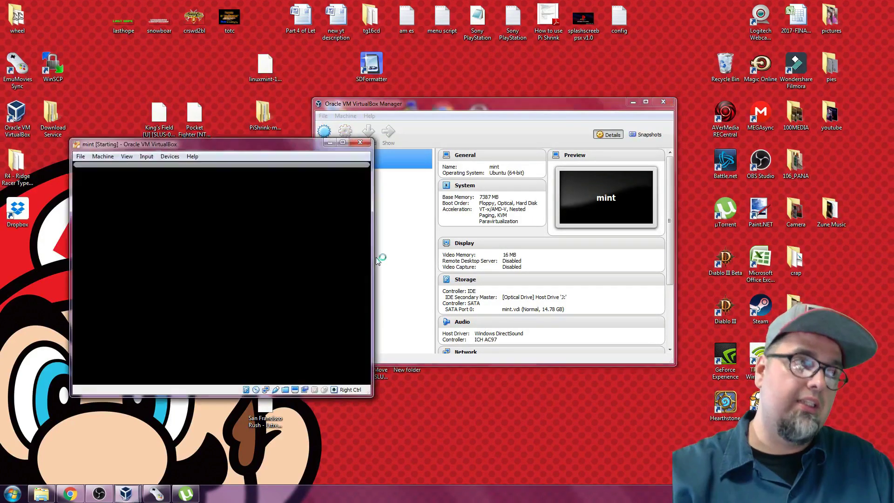
pyautogui.moveTo(212, 153); pyautogui.dragTo(478, 130)
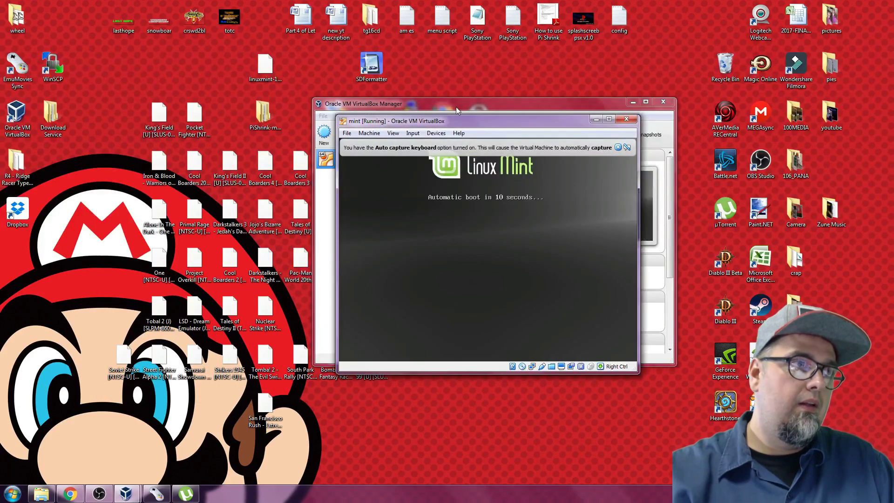
pyautogui.click(633, 111)
pyautogui.click(633, 105)
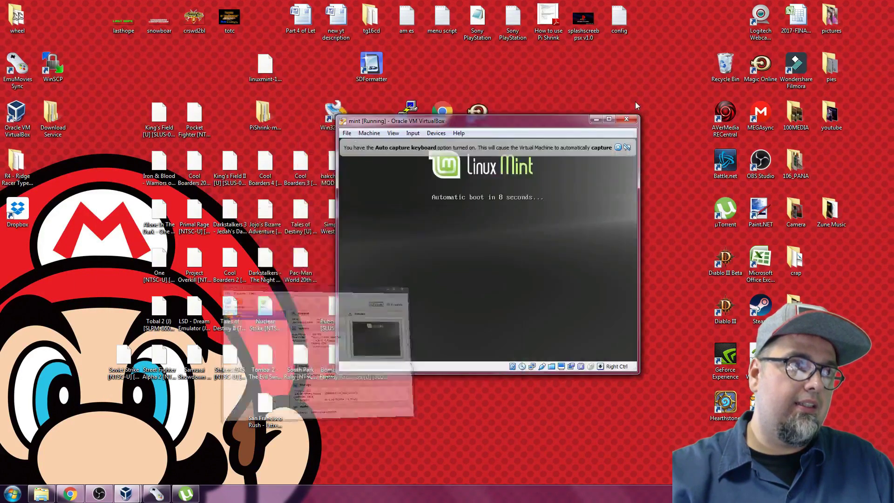
pyautogui.doubleClick(609, 123)
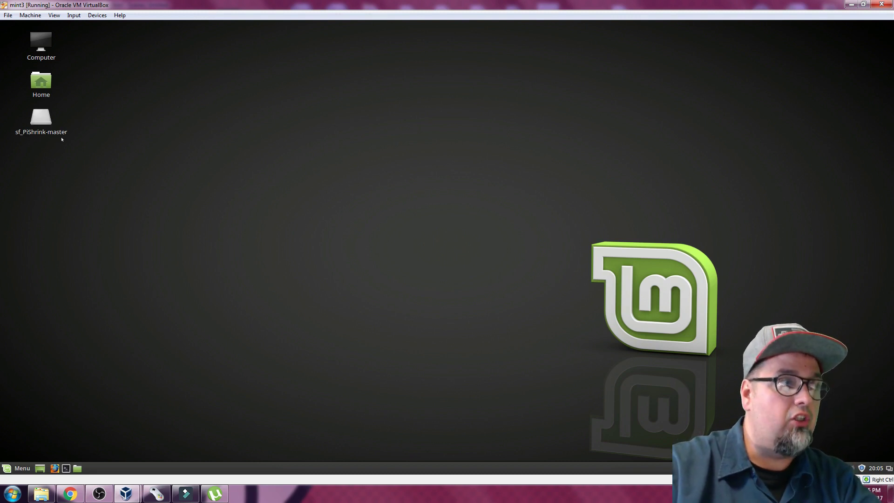
# Check the contents of the sf_PiShrink-master share on the Linux Mint desktop and close its window
pyautogui.doubleClick(48, 122)
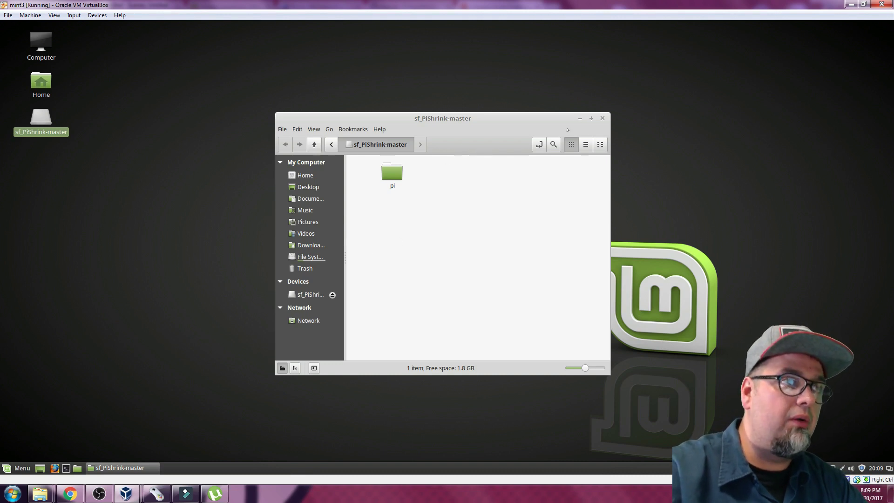
pyautogui.click(603, 118)
# Open a terminal from the Linux Mint desktop and change to the home directory with cd
pyautogui.rightClick(161, 160)
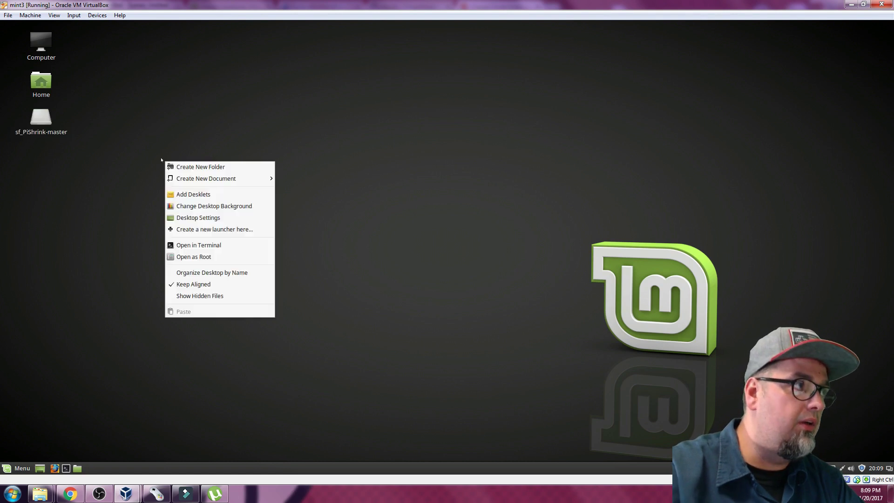
pyautogui.click(209, 249)
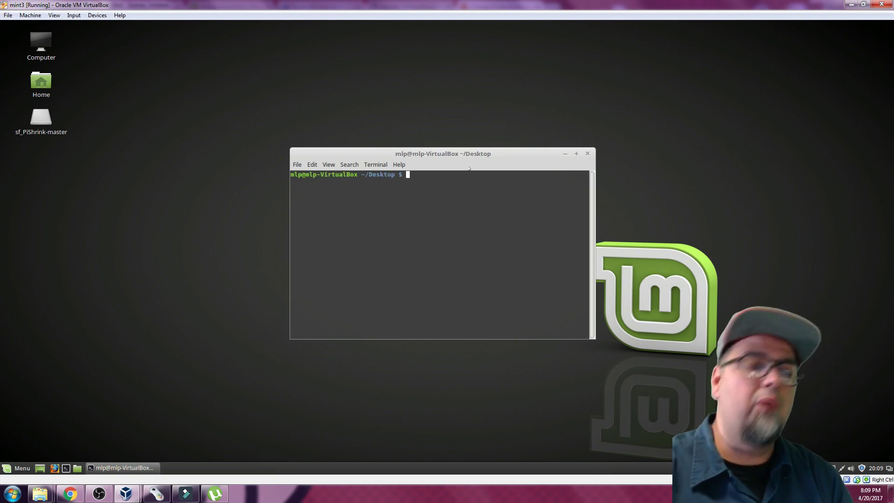
pyautogui.write('cd')
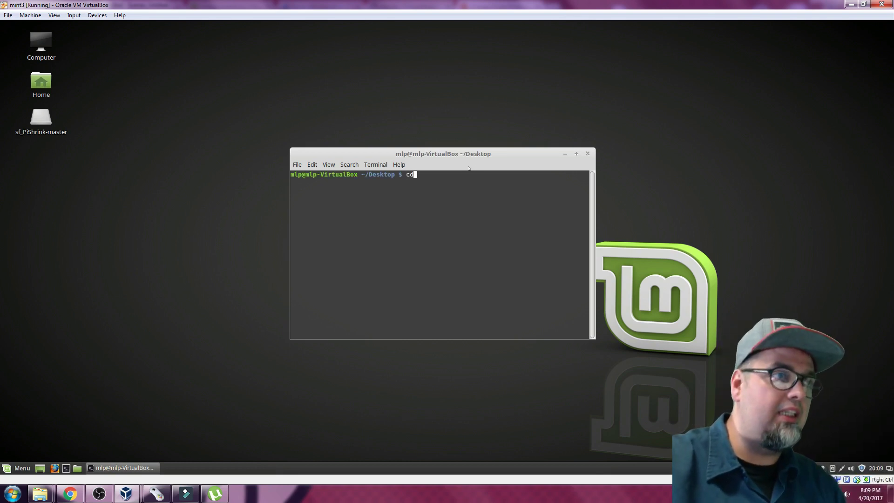
pyautogui.press('Return')
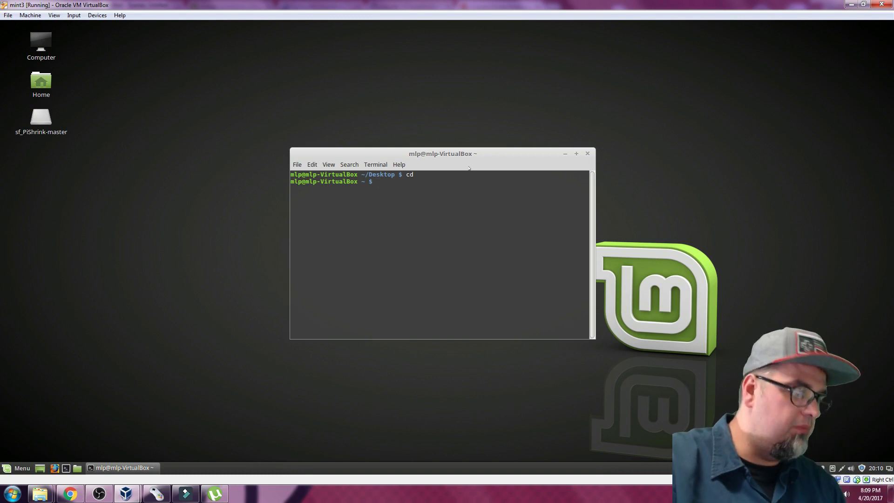
# Add the logged-in user to the vboxsf group with sudo adduser, entering the account password, and close the terminal
pyautogui.write('sudo ')
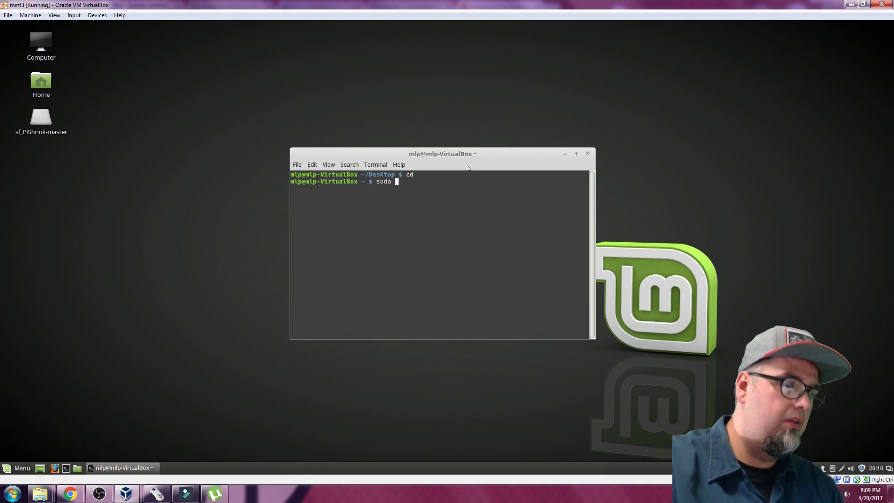
pyautogui.write('adduser')
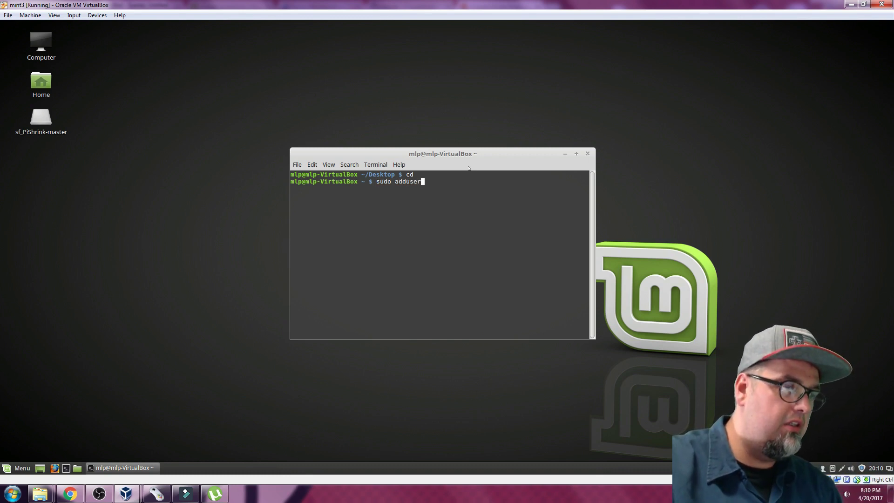
pyautogui.write(' m')
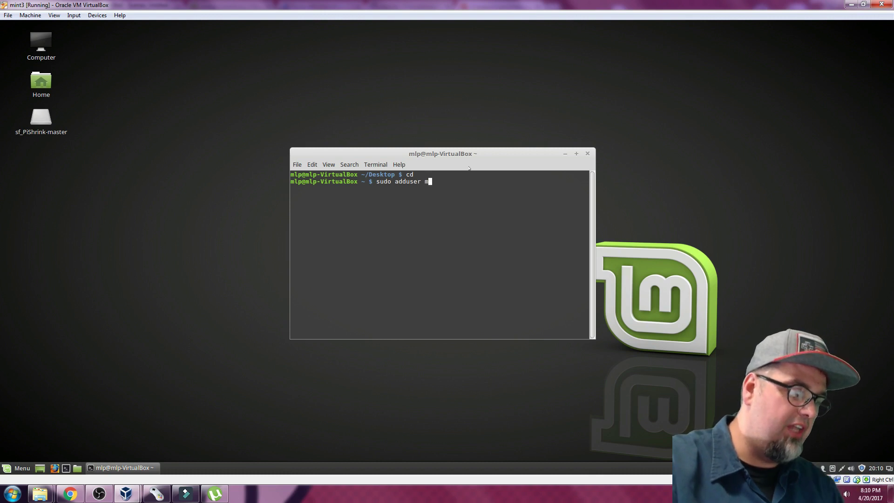
pyautogui.write('lp')
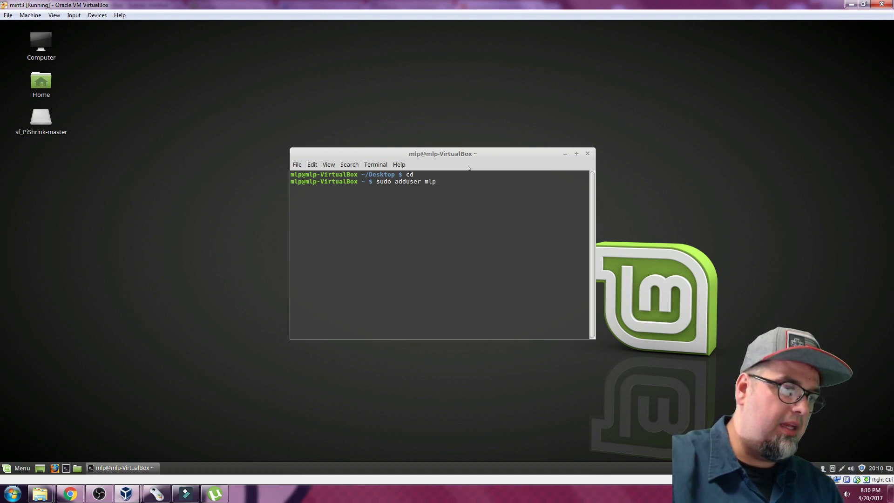
pyautogui.write(' vbox')
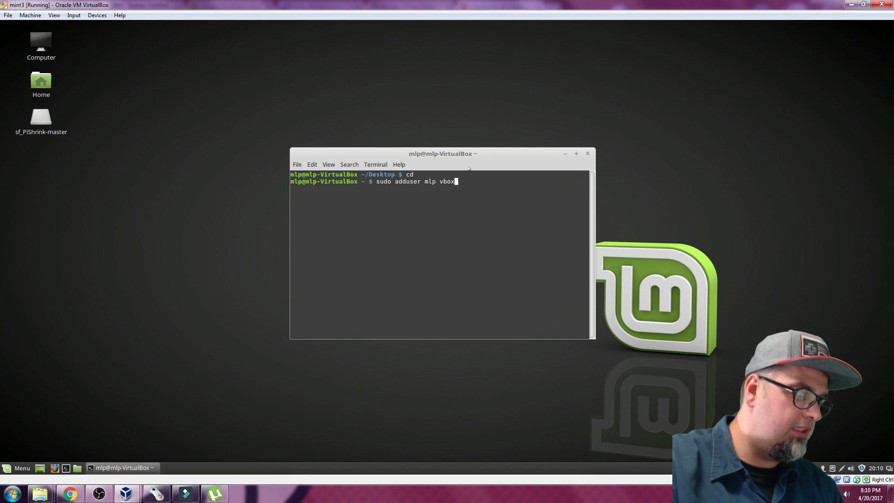
pyautogui.write('sf')
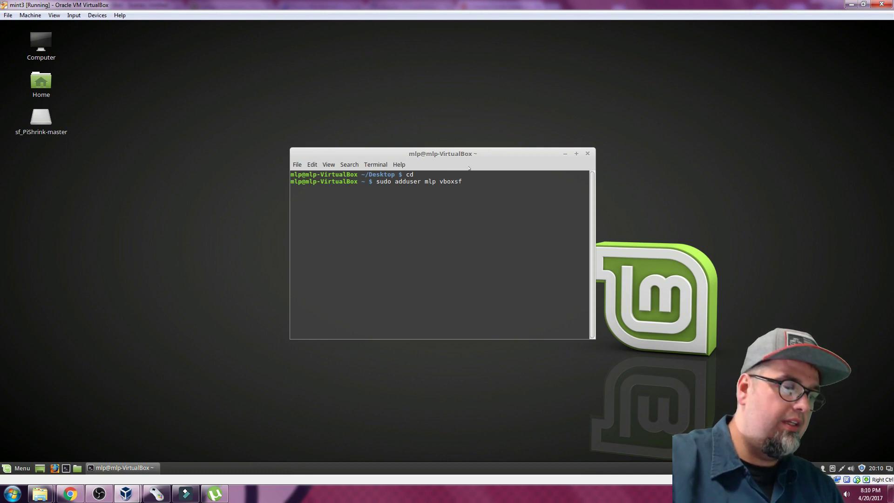
pyautogui.press('Return')
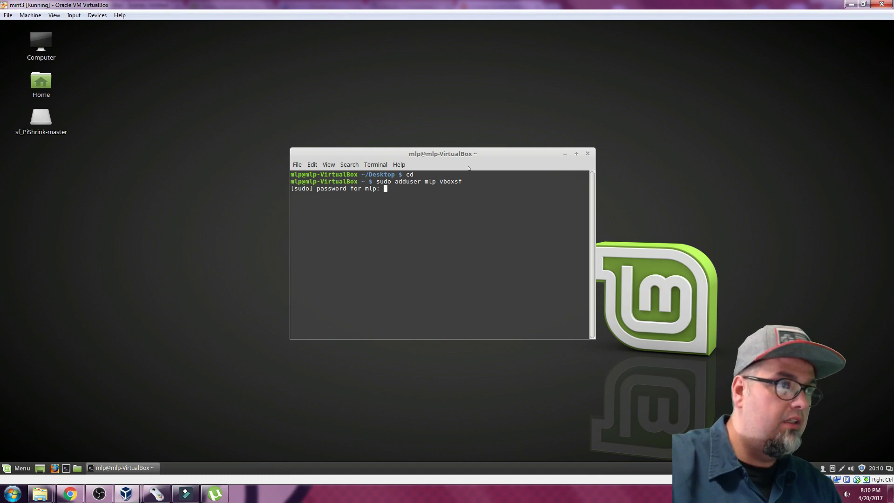
pyautogui.press('Return')
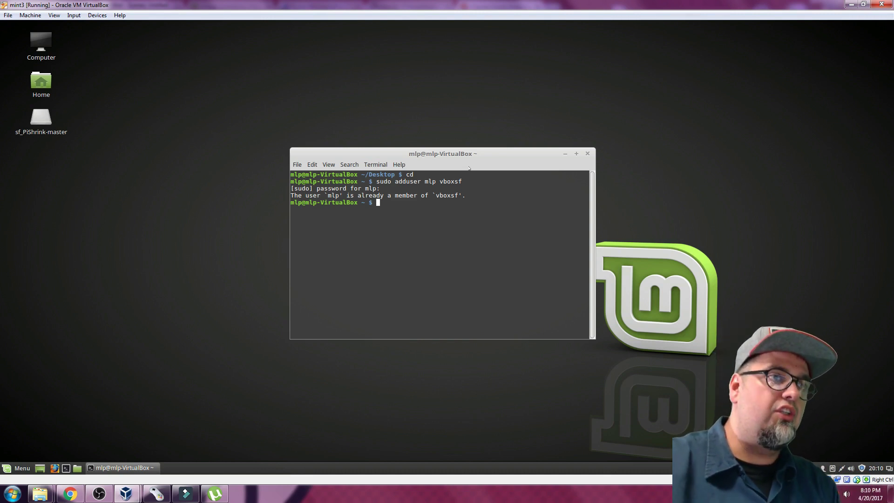
pyautogui.click(588, 153)
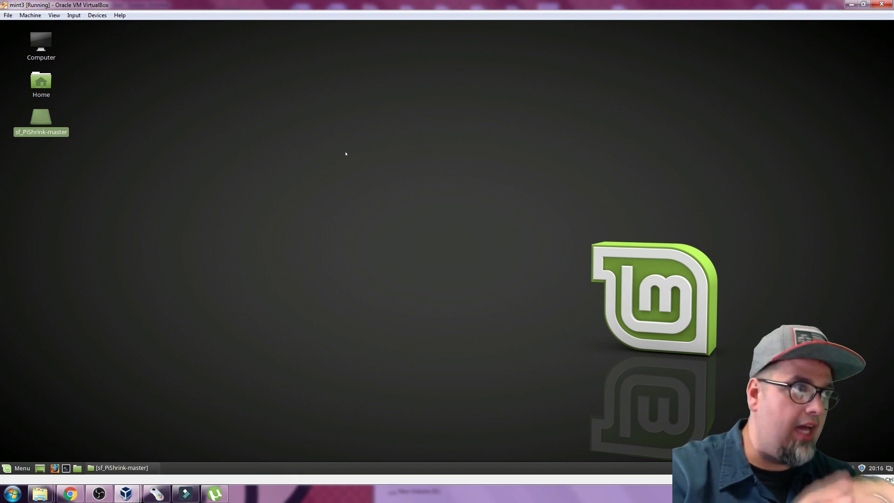
# Open a terminal in the pi folder of the sf_PiShrink-master share and close the file manager window
pyautogui.doubleClick(44, 120)
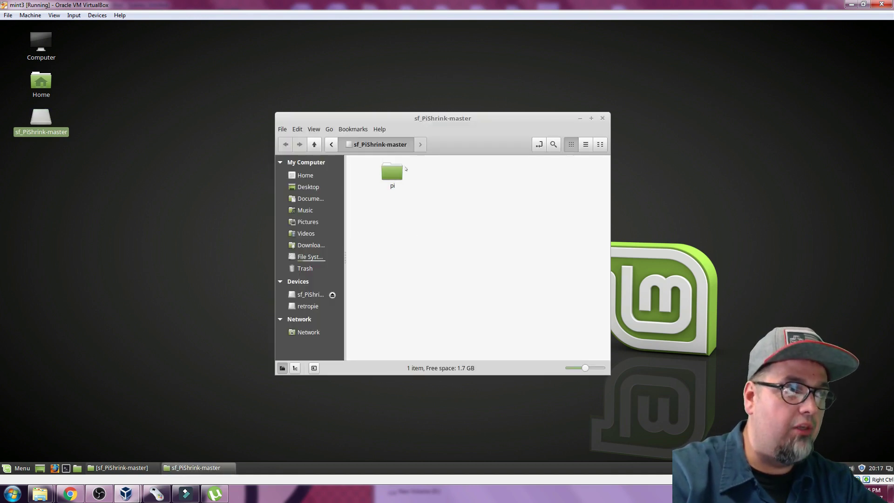
pyautogui.rightClick(387, 181)
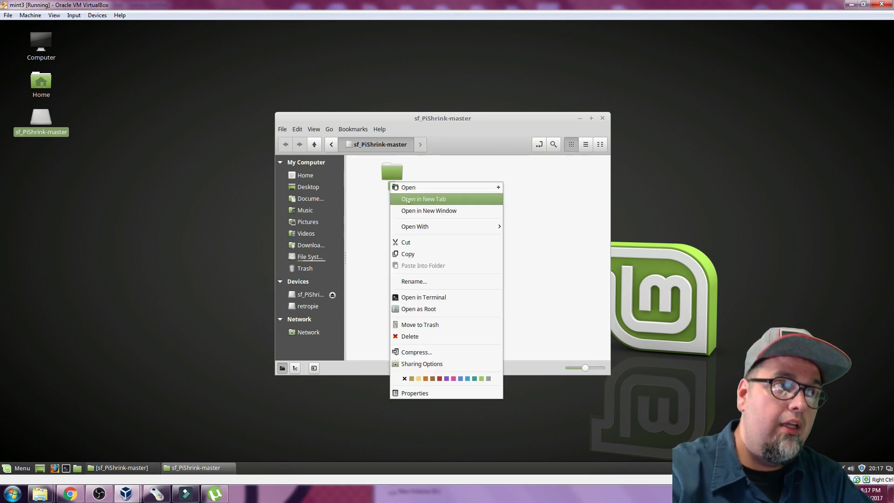
pyautogui.click(422, 299)
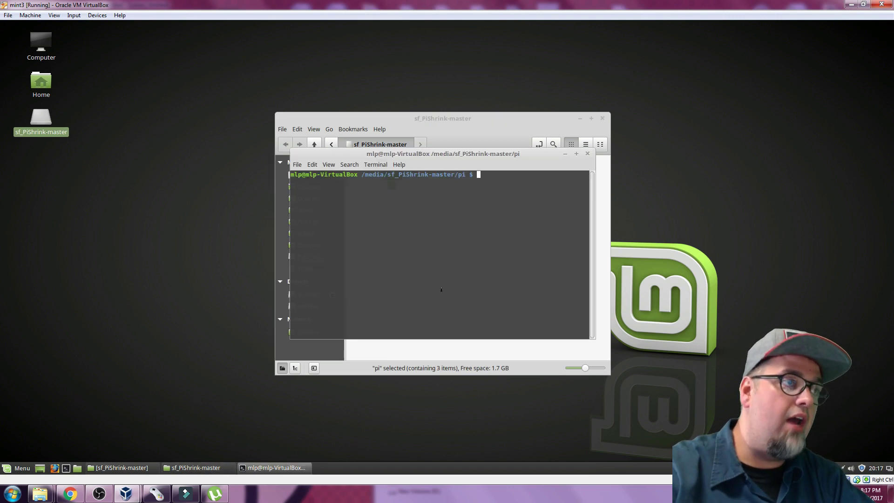
pyautogui.click(603, 117)
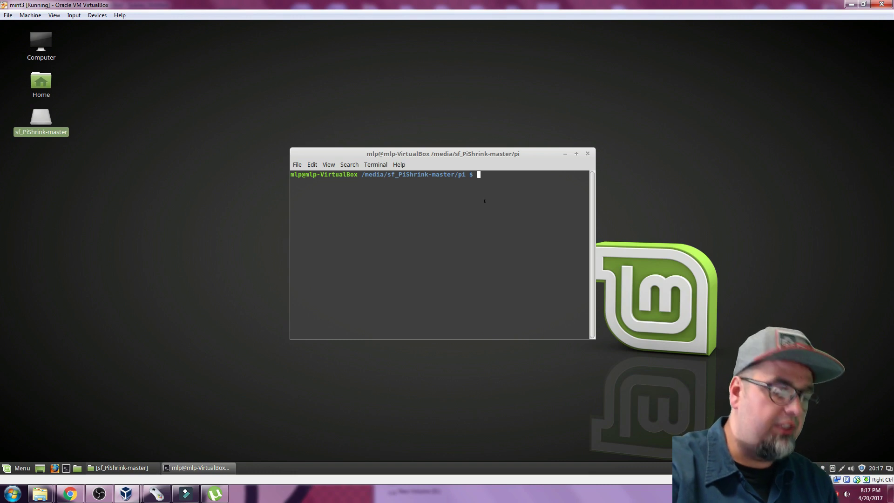
# List the pi folder's files in the terminal with ls -lrt
pyautogui.write('ls -')
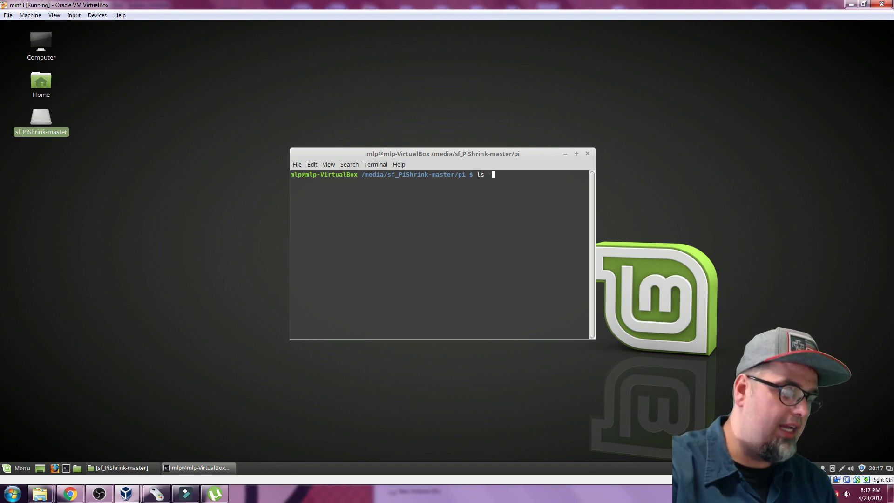
pyautogui.write('lrt')
pyautogui.press('Return')
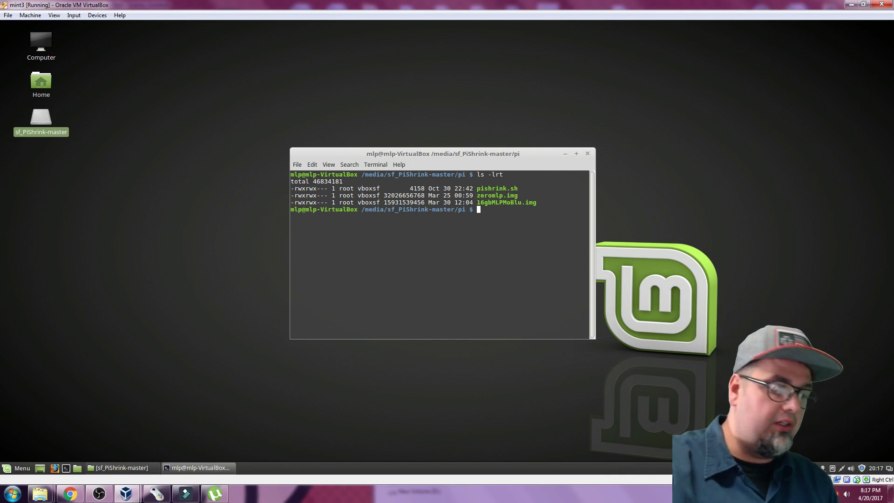
# Run chmod +X on pishrink.sh with sudo, entering the account password
pyautogui.write('sudo ')
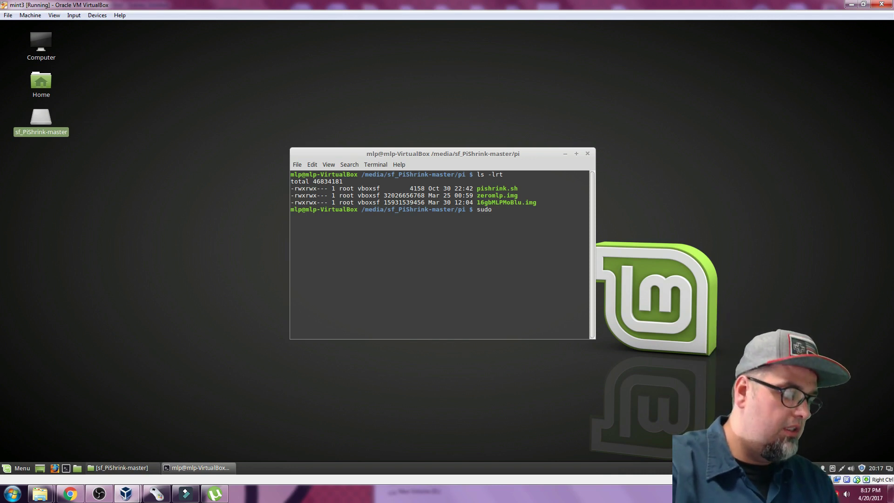
pyautogui.write('chmod ')
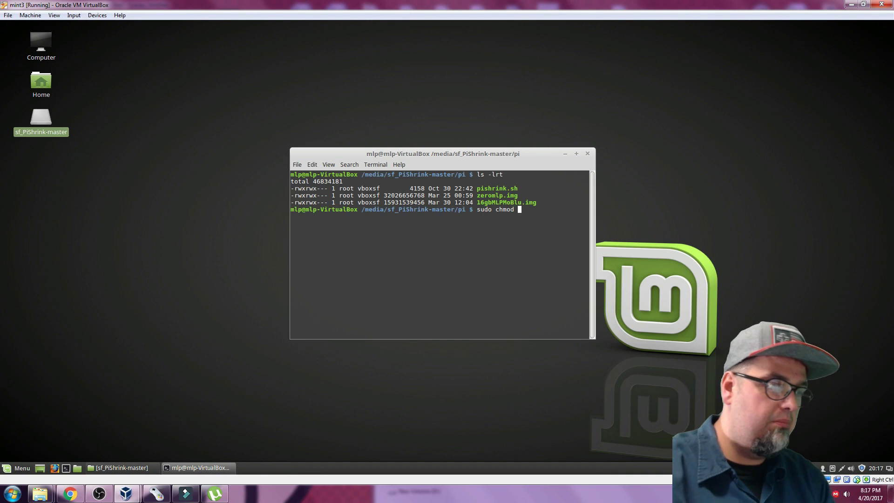
pyautogui.write('+X ')
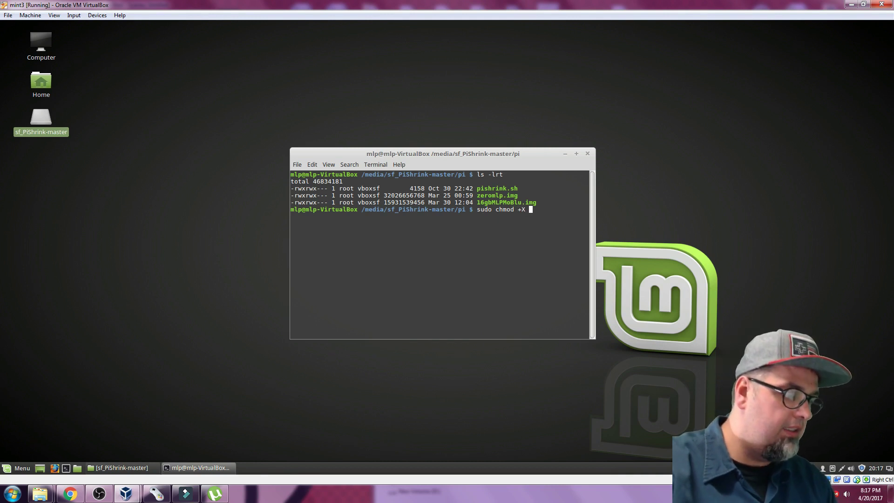
pyautogui.write('pish')
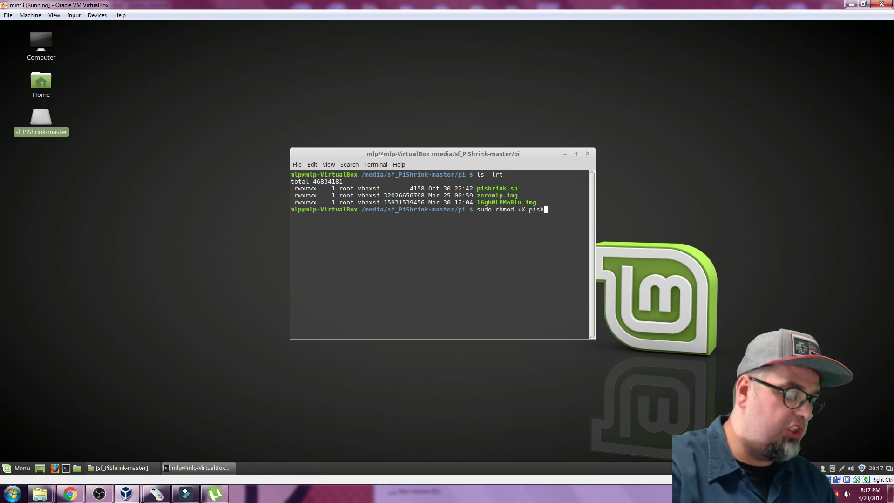
pyautogui.write('rink')
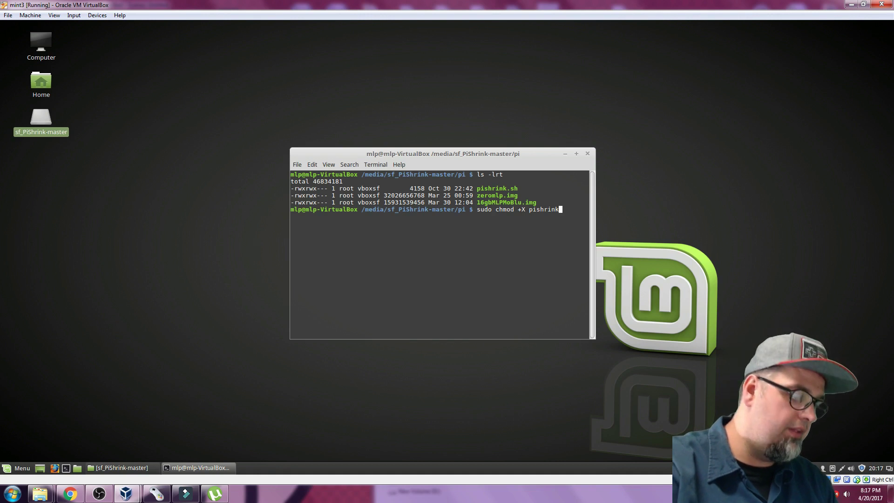
pyautogui.press('Tab')
pyautogui.press('Return')
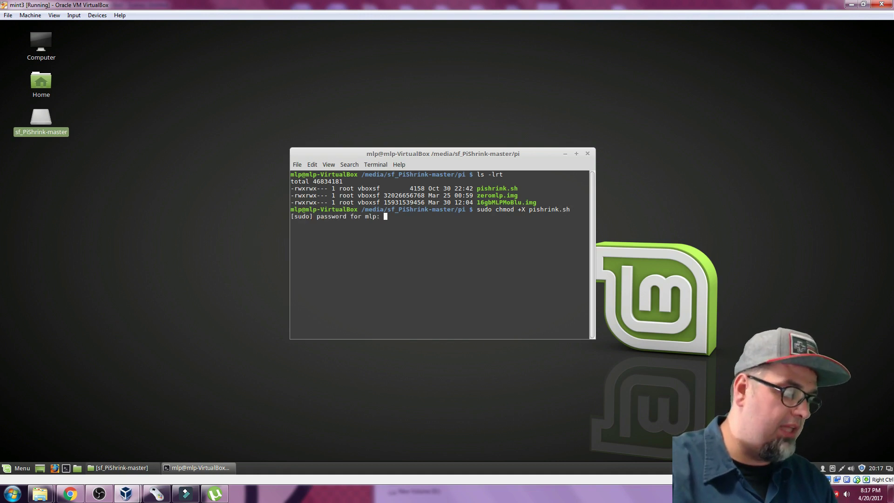
pyautogui.press('Return')
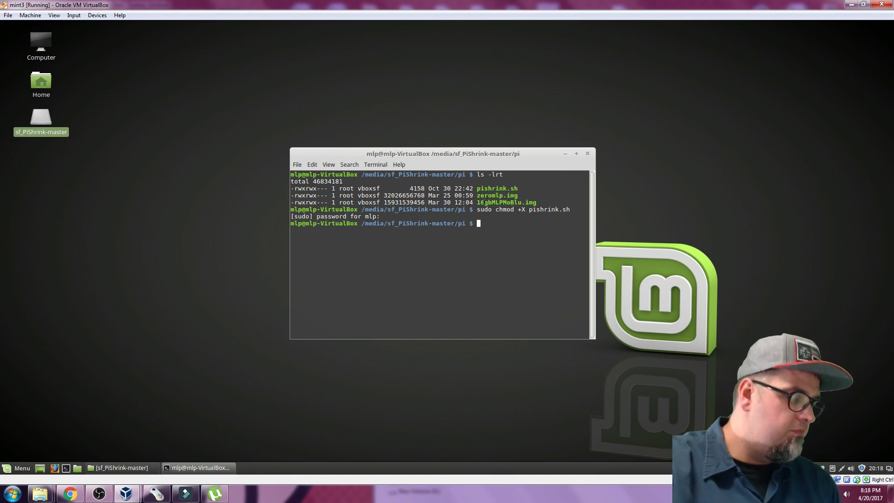
# Run the pishrink.sh script with sudo from the current folder on the image zeromlp.img
pyautogui.write('sudo ')
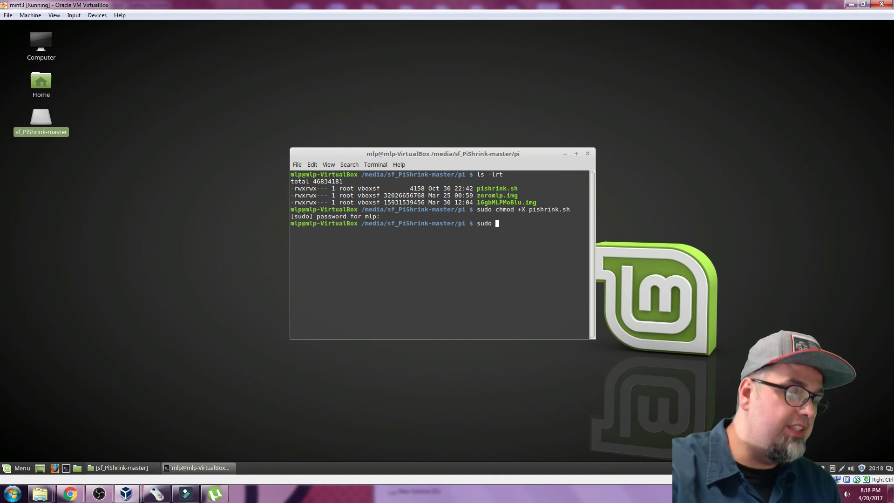
pyautogui.write('./')
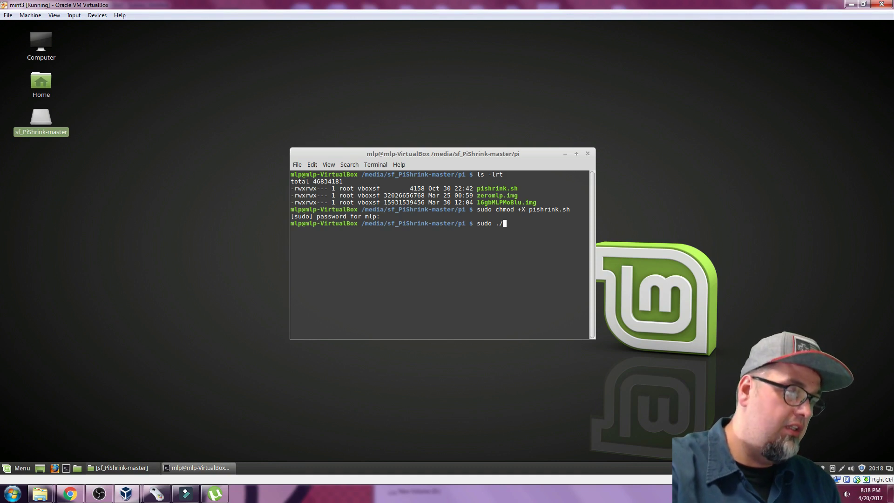
pyautogui.write('pishrink')
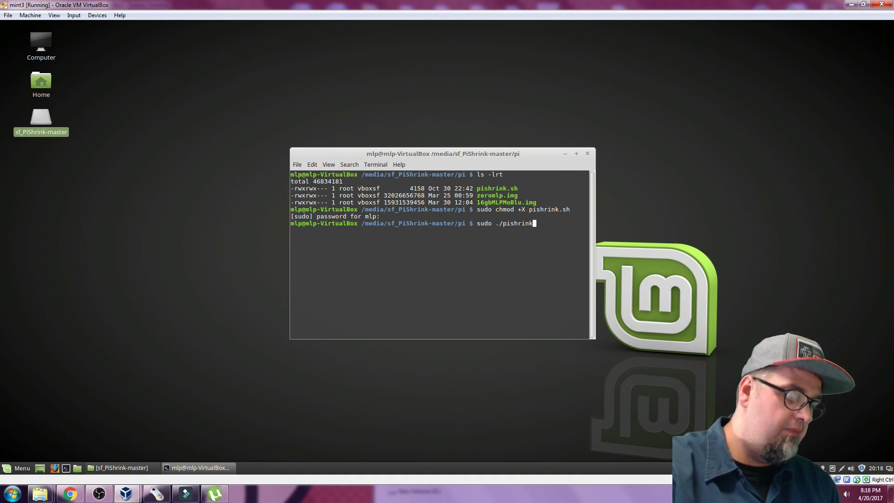
pyautogui.write('.sh')
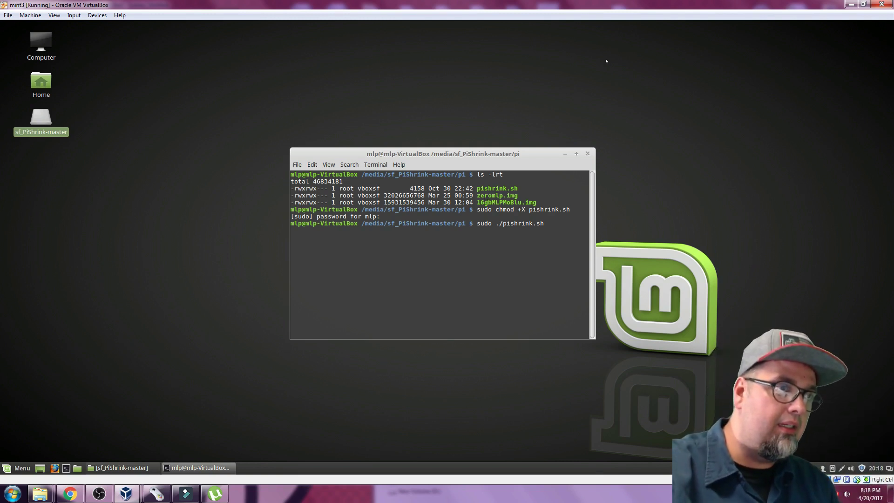
pyautogui.write('zerom')
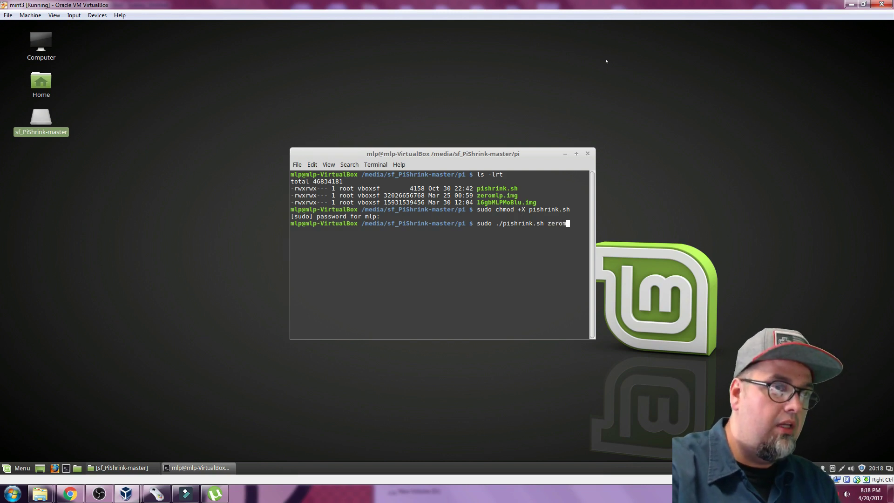
pyautogui.write('lp.img')
pyautogui.press('Return')
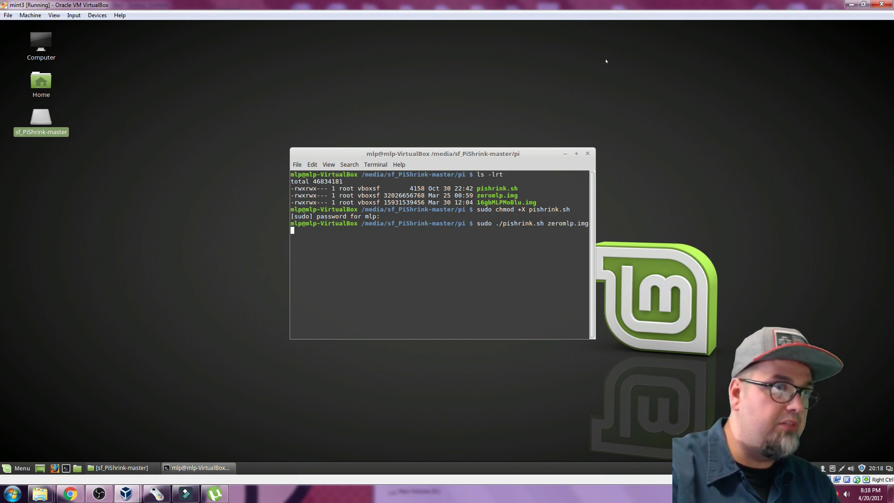